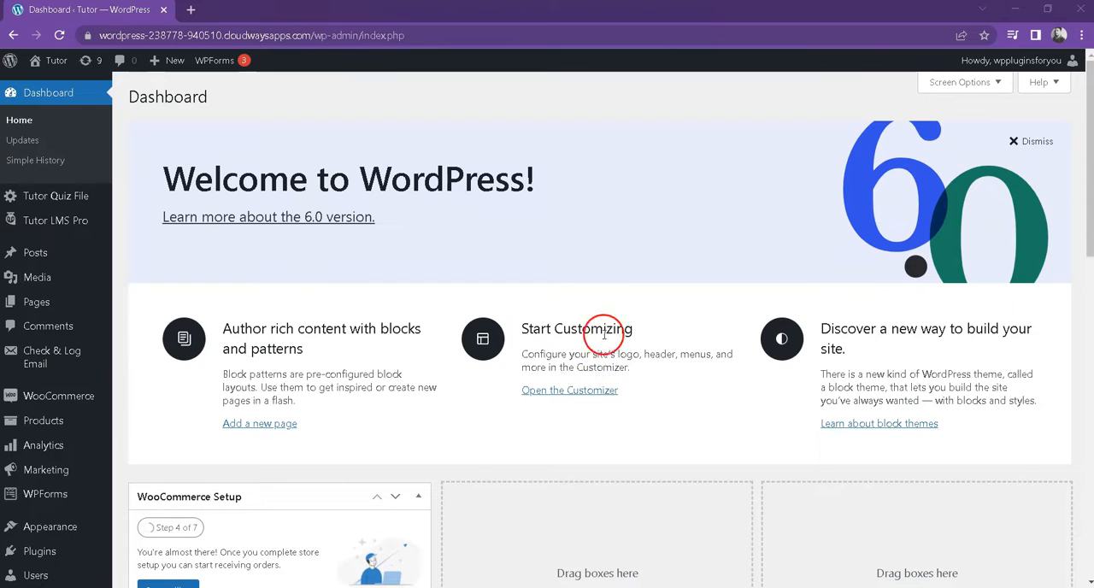
Step: Open the Tutor LMS Pro Quiz Importer and download the CSV quiz templates
mouse_move(51, 220)
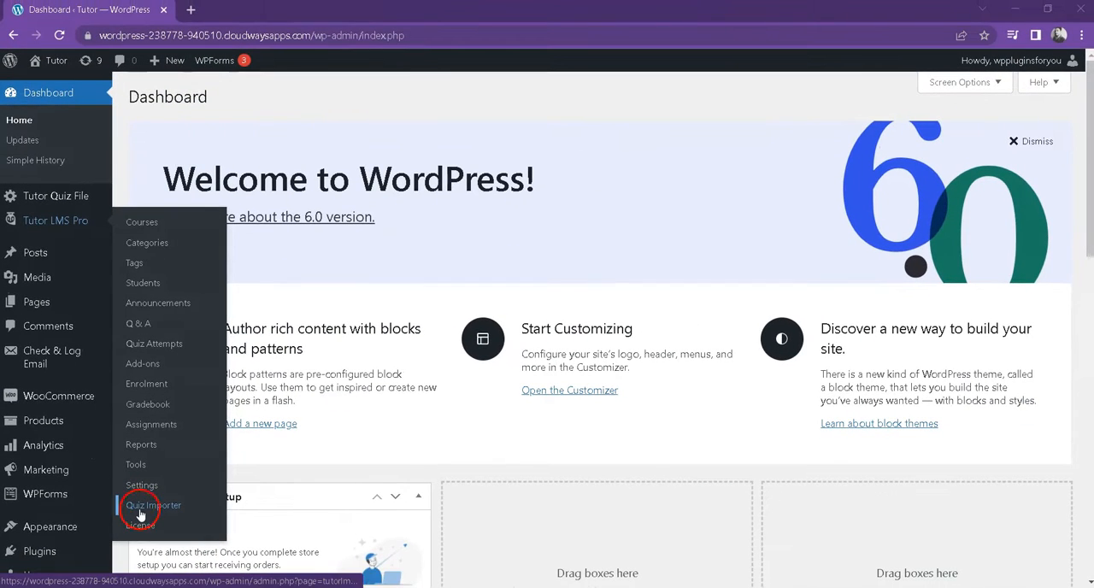
left_click(152, 507)
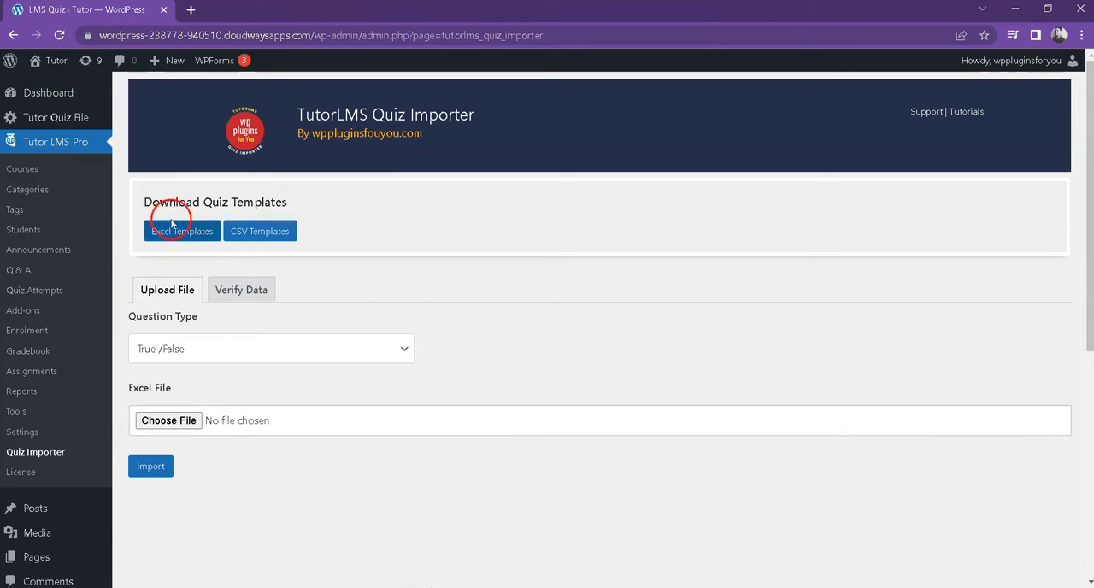
left_click(232, 234)
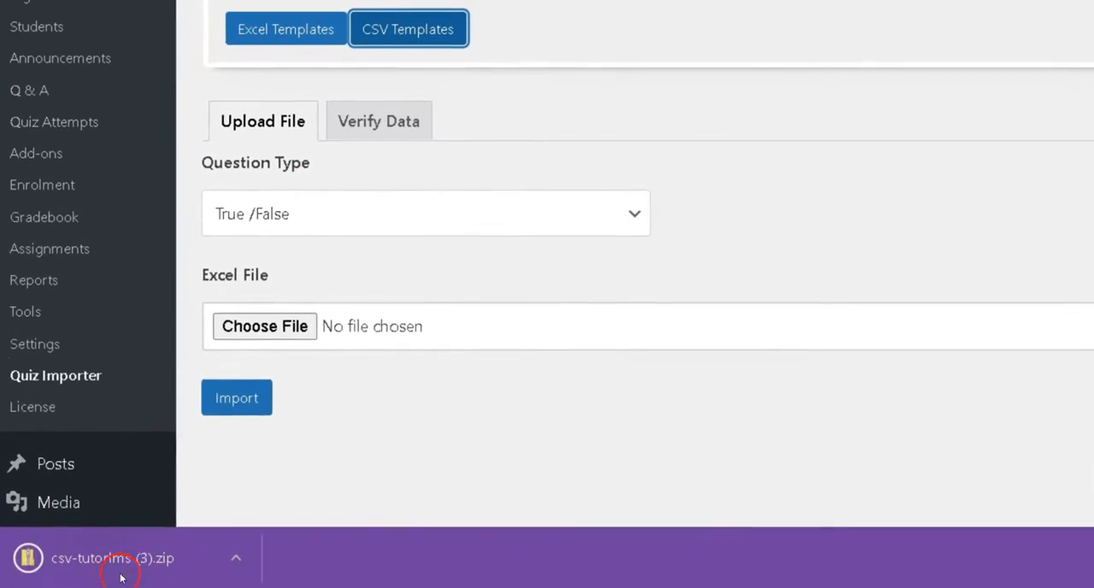
Step: Switch to Excel and examine the quiz title, quiz description, question and optional description columns in mathjax_1.csv
left_click(99, 169)
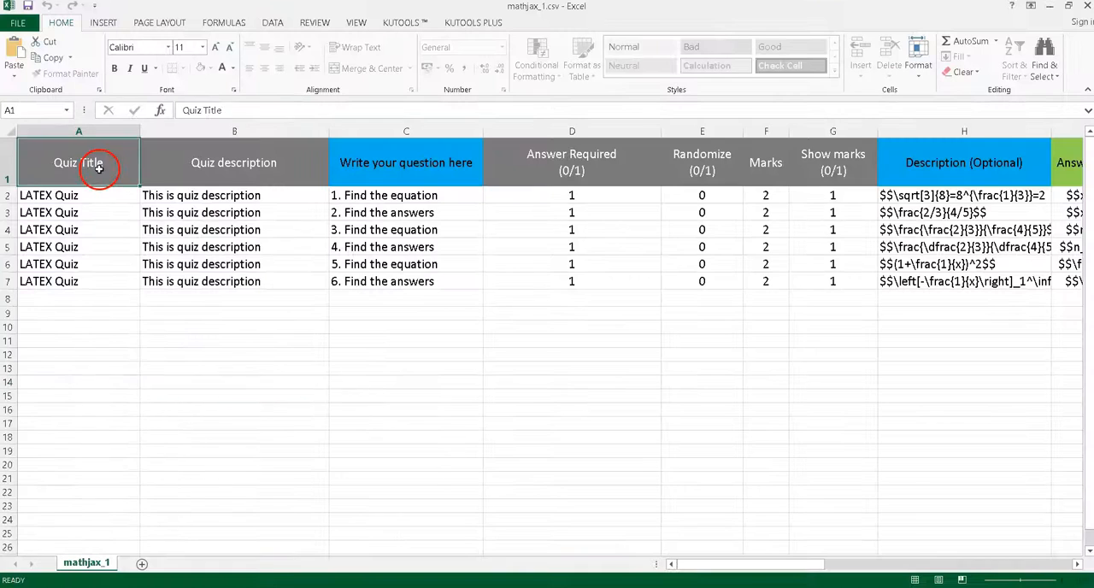
left_click_drag(102, 198, 103, 286)
left_click(220, 182)
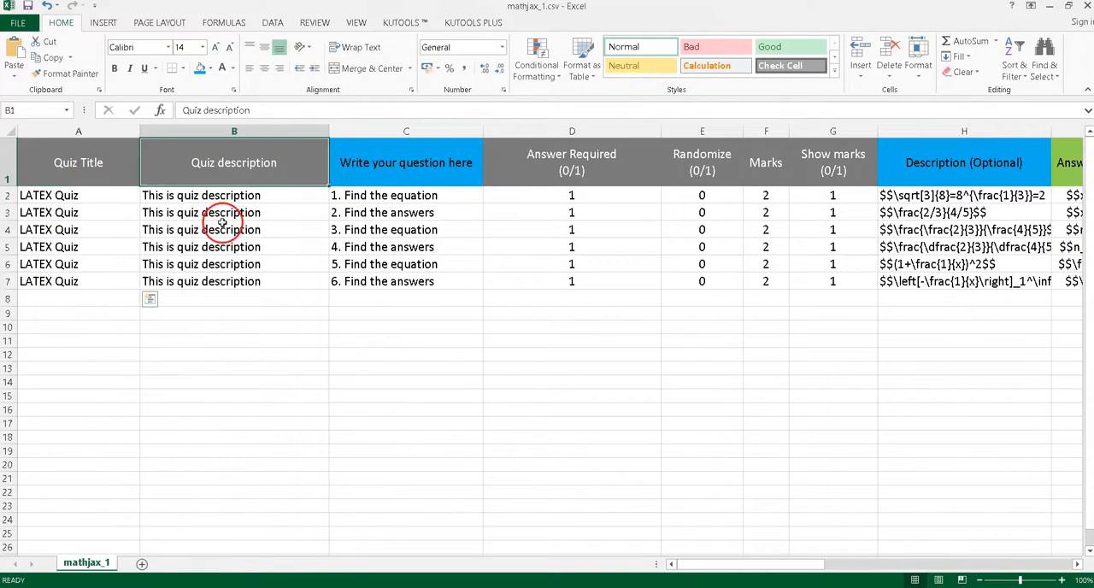
left_click_drag(220, 196, 224, 297)
left_click_drag(405, 163, 415, 295)
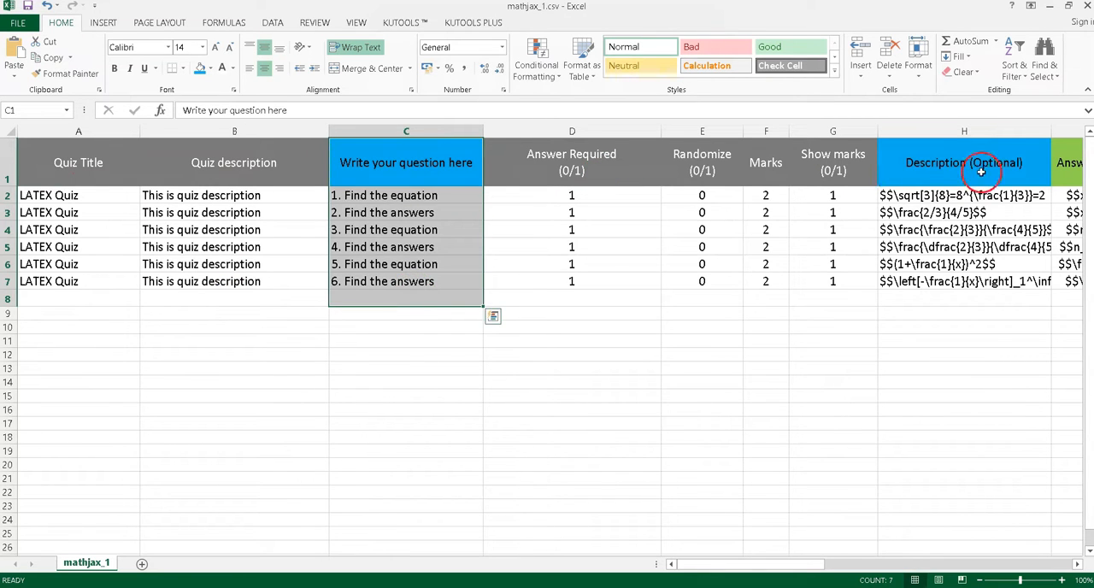
left_click_drag(981, 171, 984, 297)
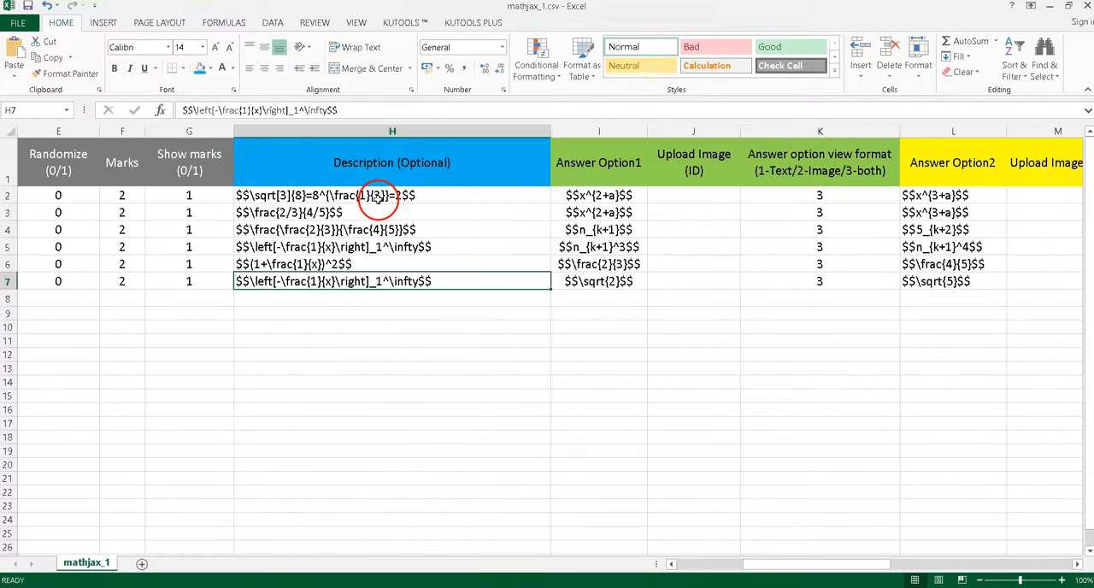
left_click(389, 195)
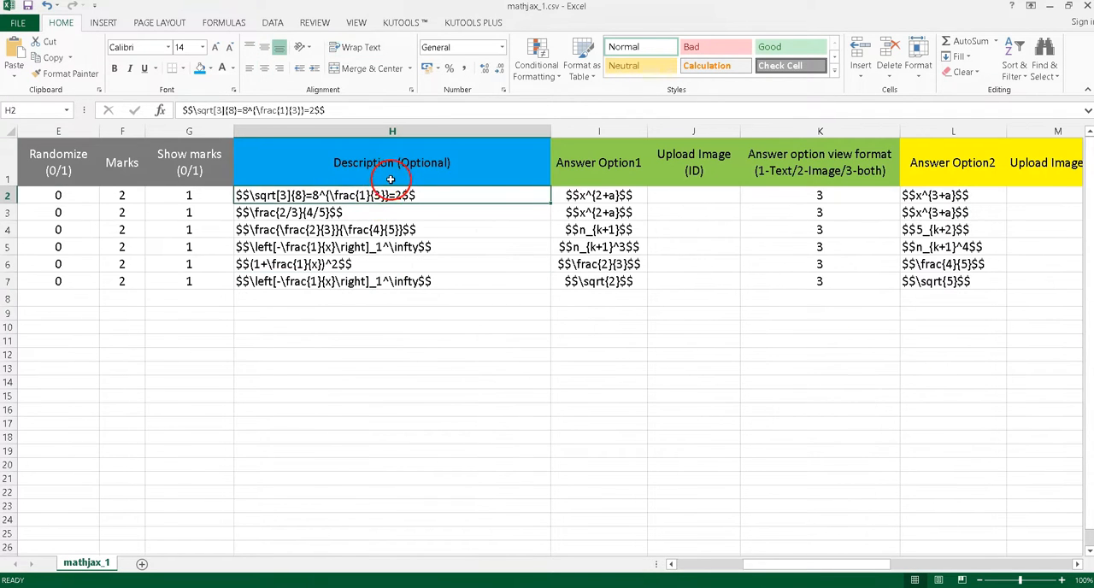
left_click(333, 176)
left_click_drag(429, 200, 402, 301)
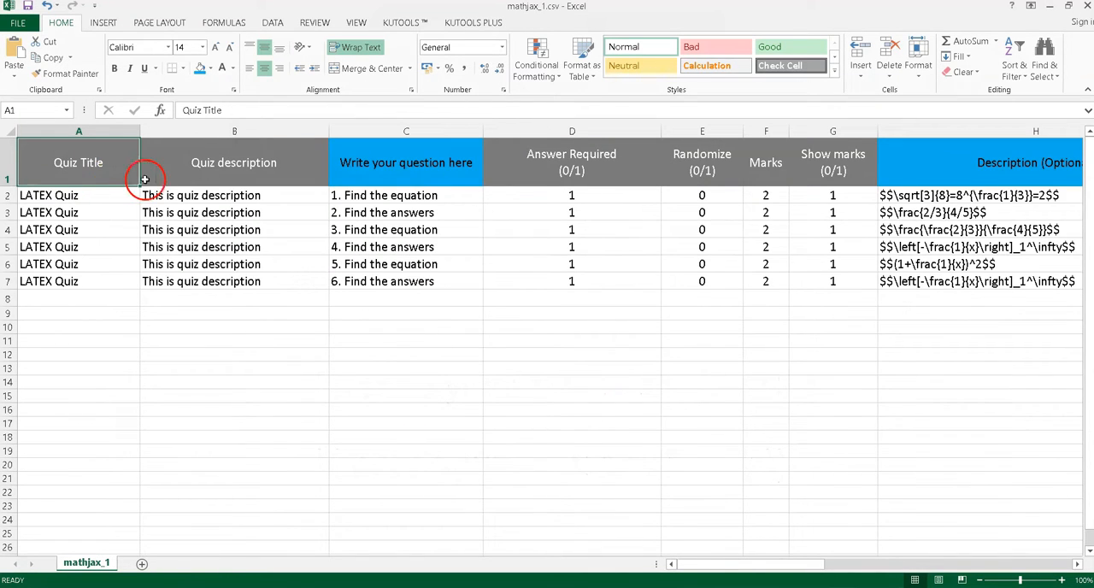
Step: Review the template's entries column by column from Quiz Title through Show marks, including the answer-required, randomize and marks settings
left_click_drag(97, 195, 97, 295)
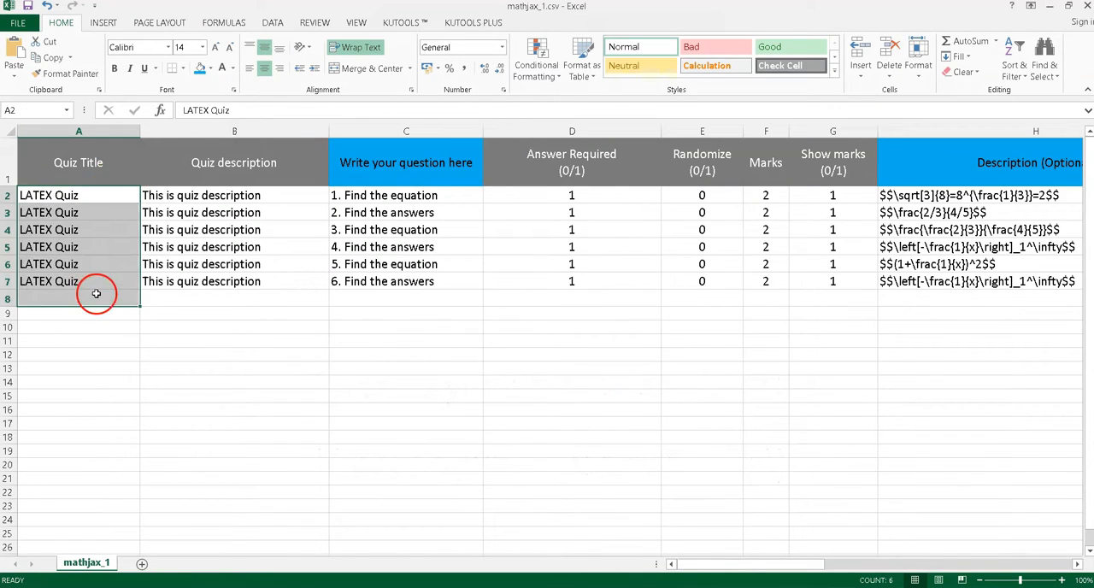
left_click_drag(242, 196, 260, 295)
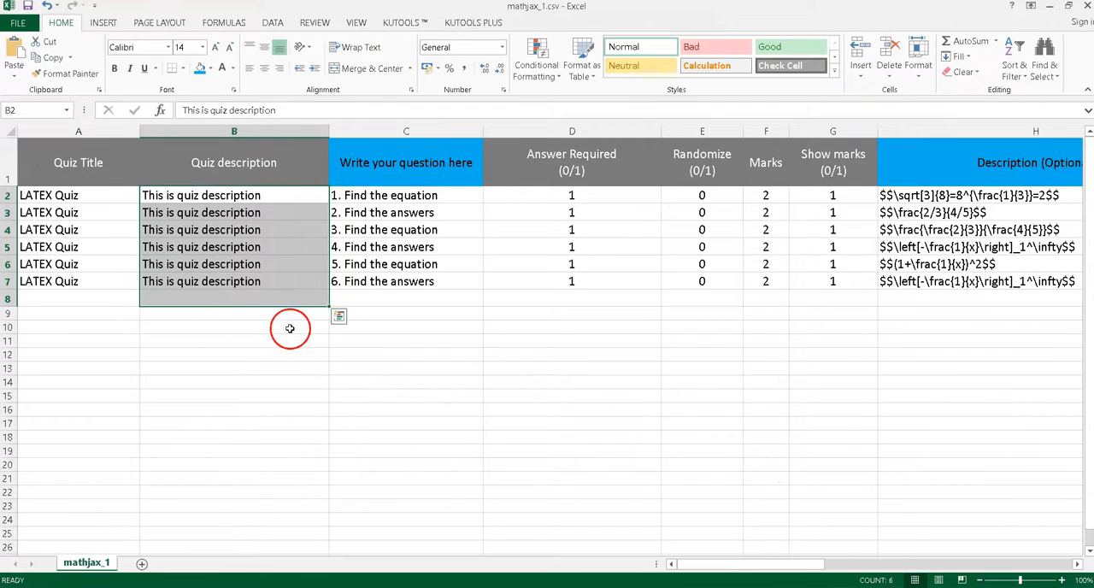
left_click(389, 175)
left_click_drag(422, 194, 405, 354)
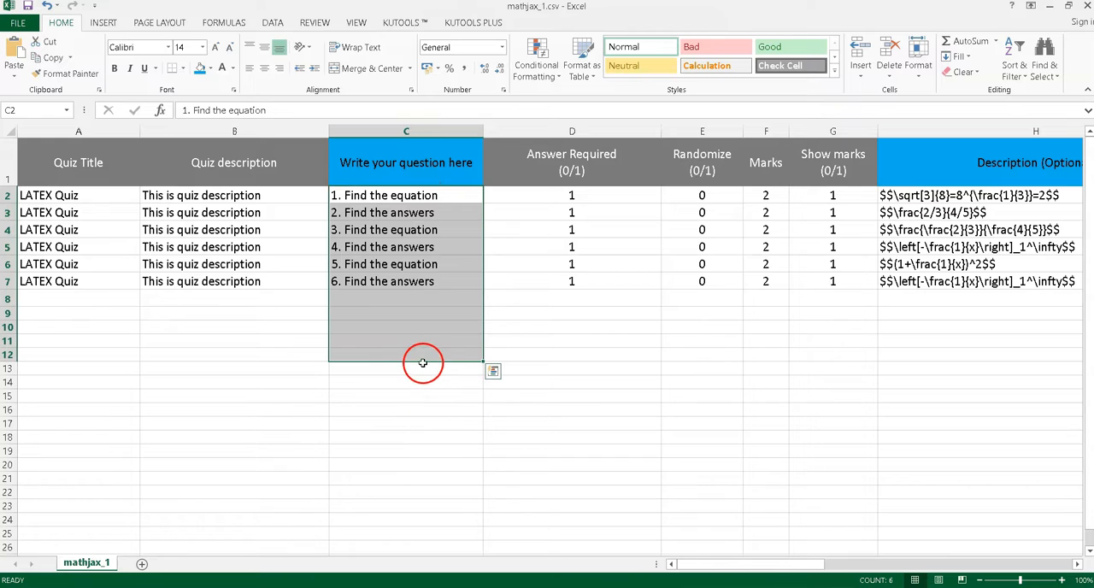
left_click(612, 167)
left_click_drag(635, 168, 710, 299)
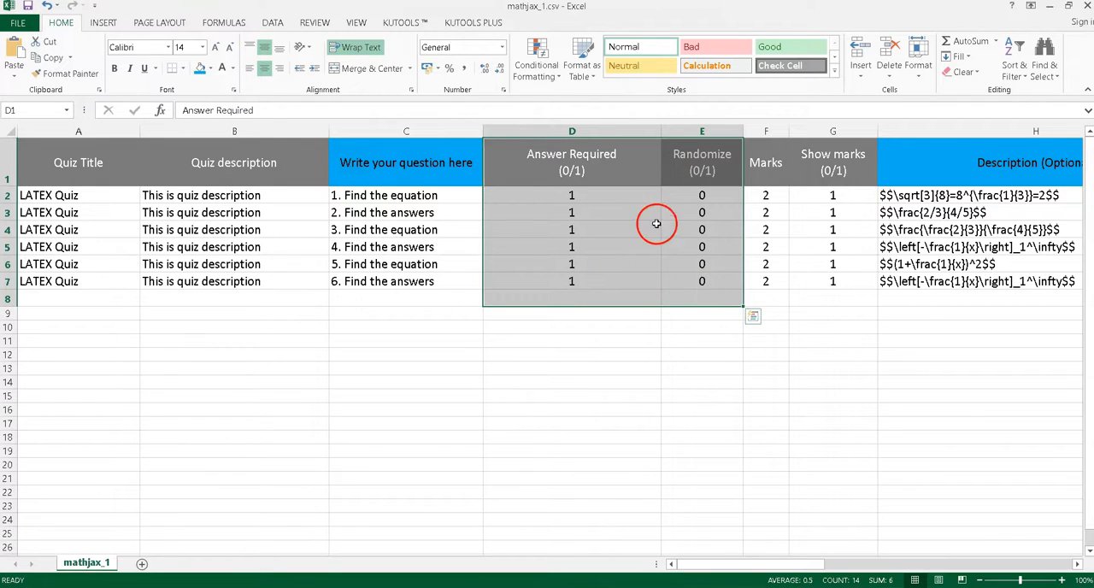
left_click_drag(809, 184, 833, 295)
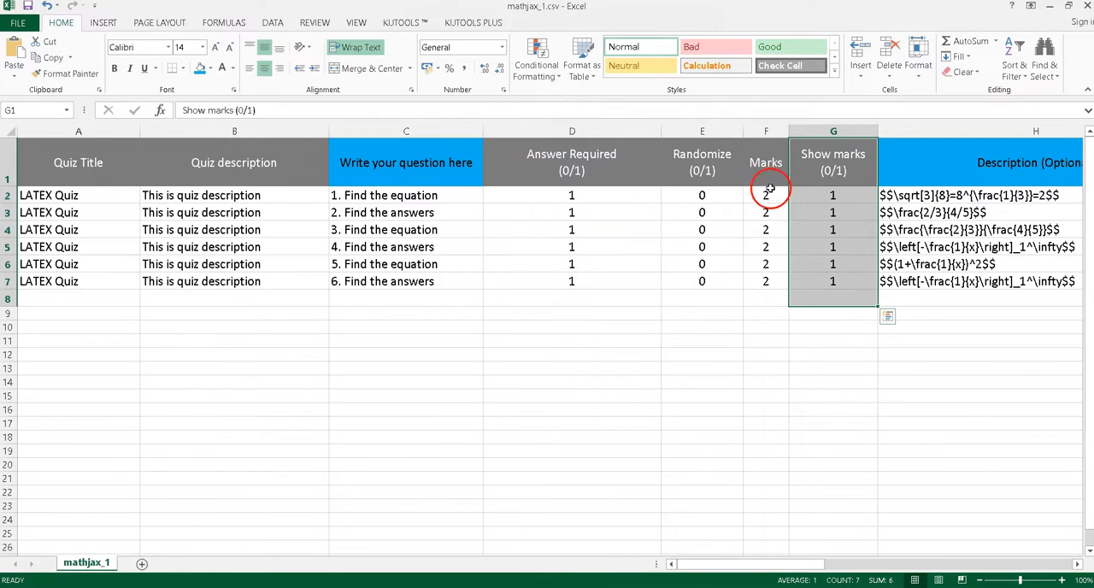
left_click_drag(765, 175, 770, 293)
scroll(513, 256, "right", 4)
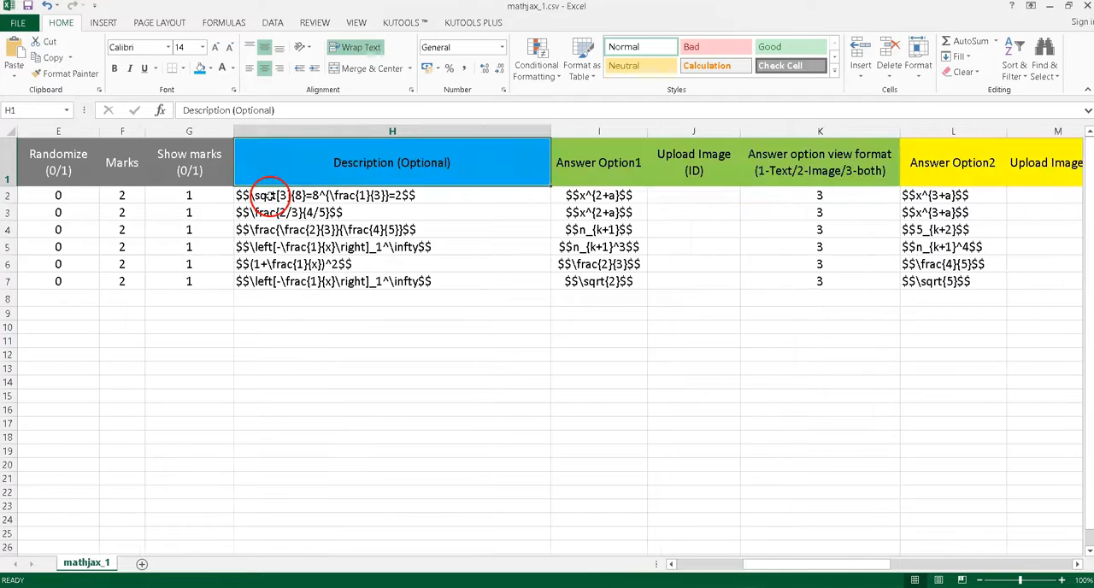
Step: Inspect the $$ delimiters enclosing the LaTeX code in the first three rows of the Description (Optional) column
double_click(241, 195)
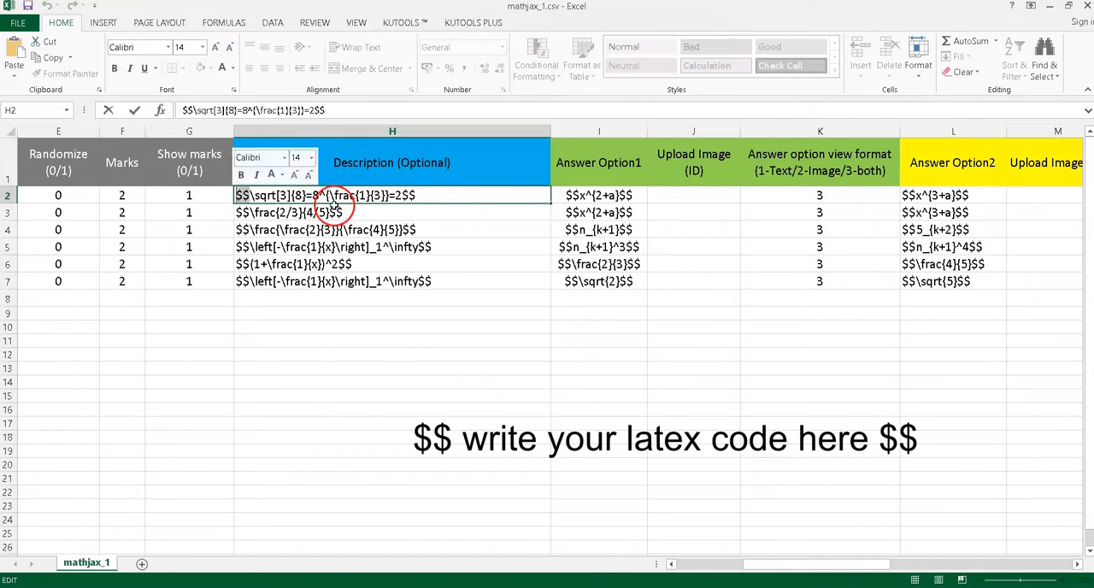
double_click(409, 195)
left_click(350, 213)
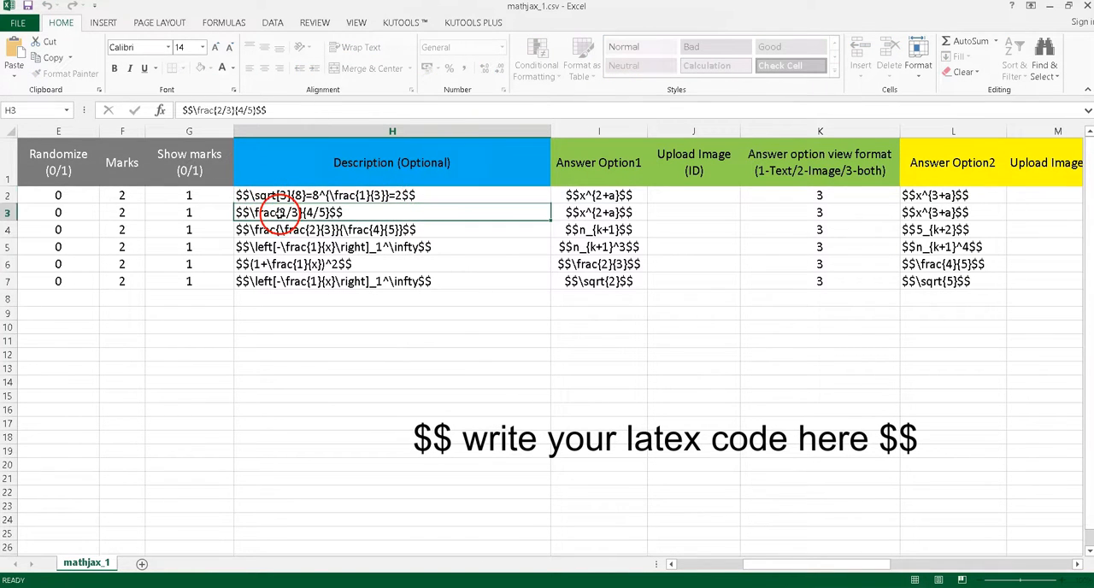
double_click(242, 212)
double_click(356, 214)
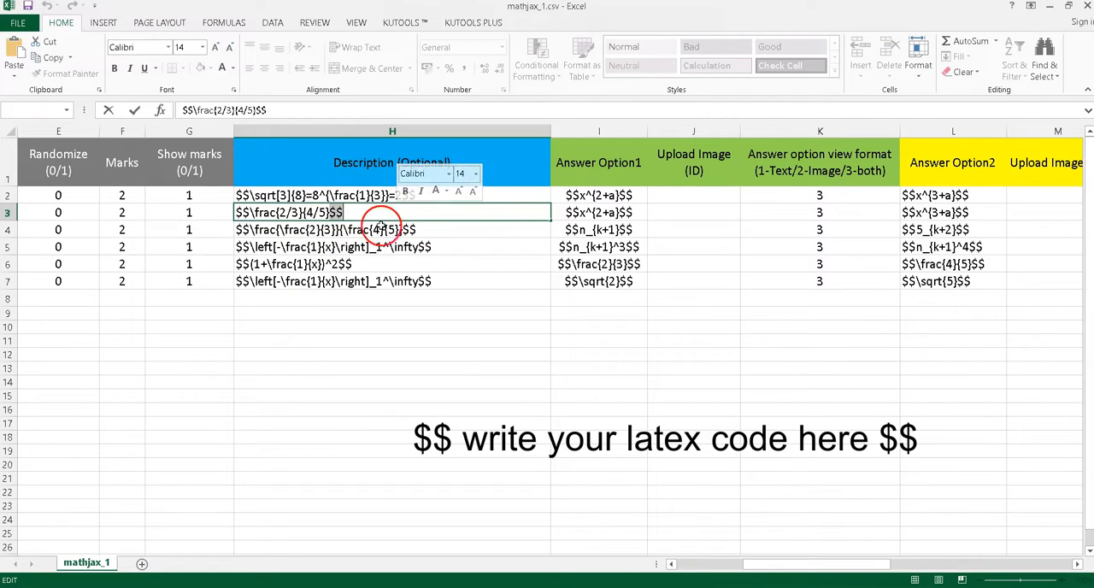
left_click(247, 229)
double_click(241, 229)
double_click(409, 229)
left_click(435, 381)
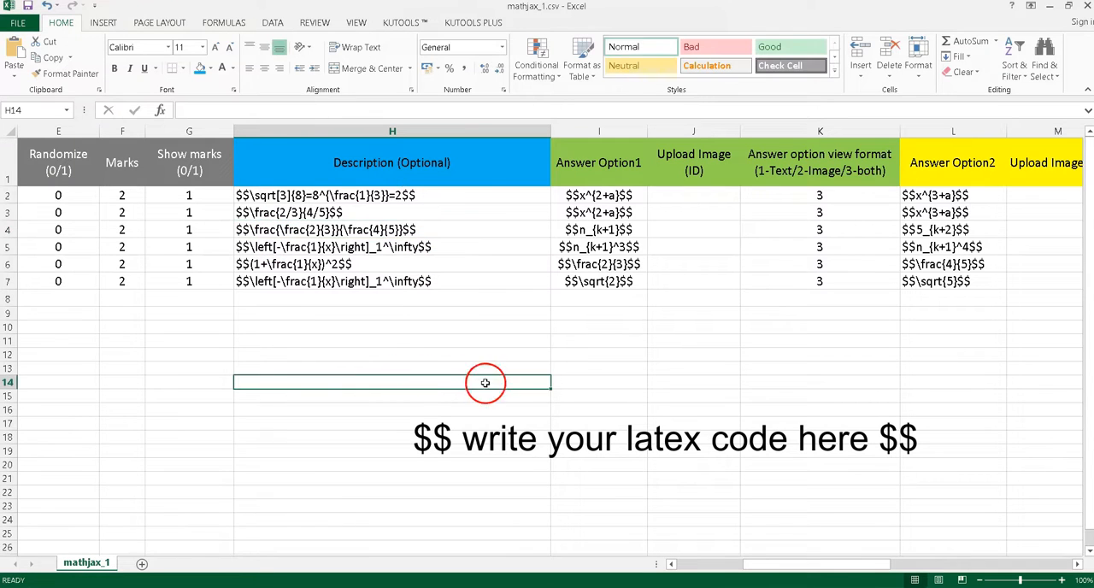
Step: Examine the LaTeX entries in the Description (Optional) column and across the answer option columns
left_click(393, 166)
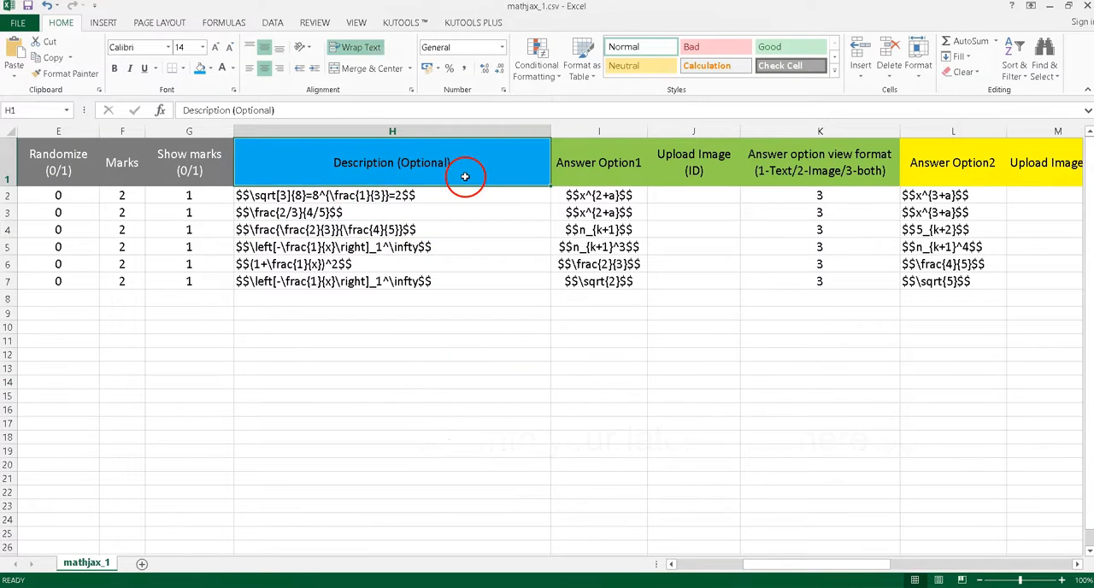
left_click_drag(481, 210, 478, 313)
left_click_drag(640, 167, 636, 314)
left_click_drag(940, 173, 929, 314)
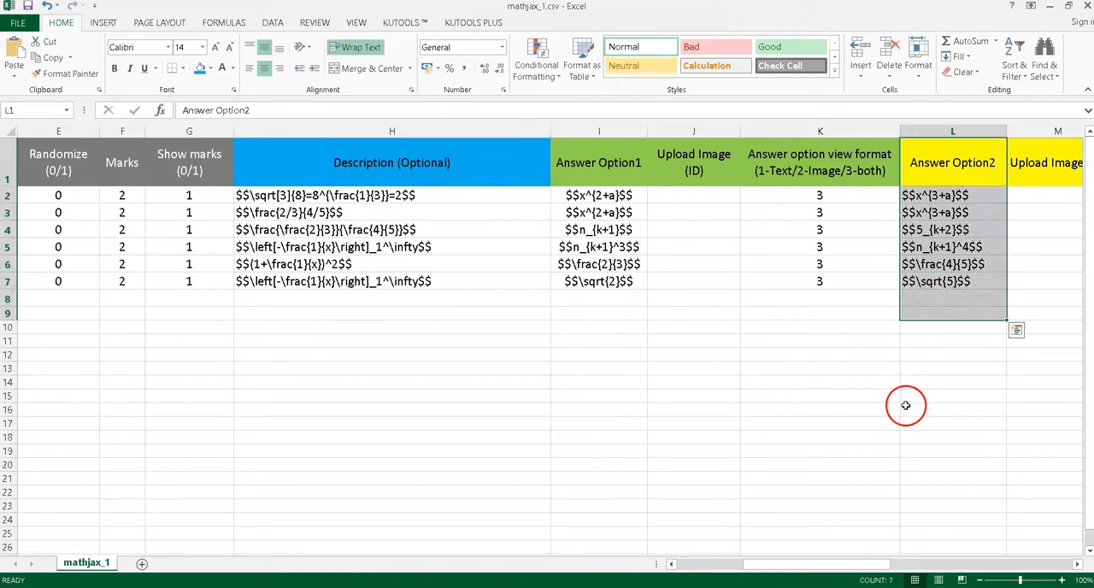
left_click_drag(826, 569, 923, 570)
left_click_drag(579, 174, 570, 281)
left_click_drag(859, 567, 936, 575)
left_click_drag(308, 171, 312, 264)
left_click_drag(630, 186, 645, 282)
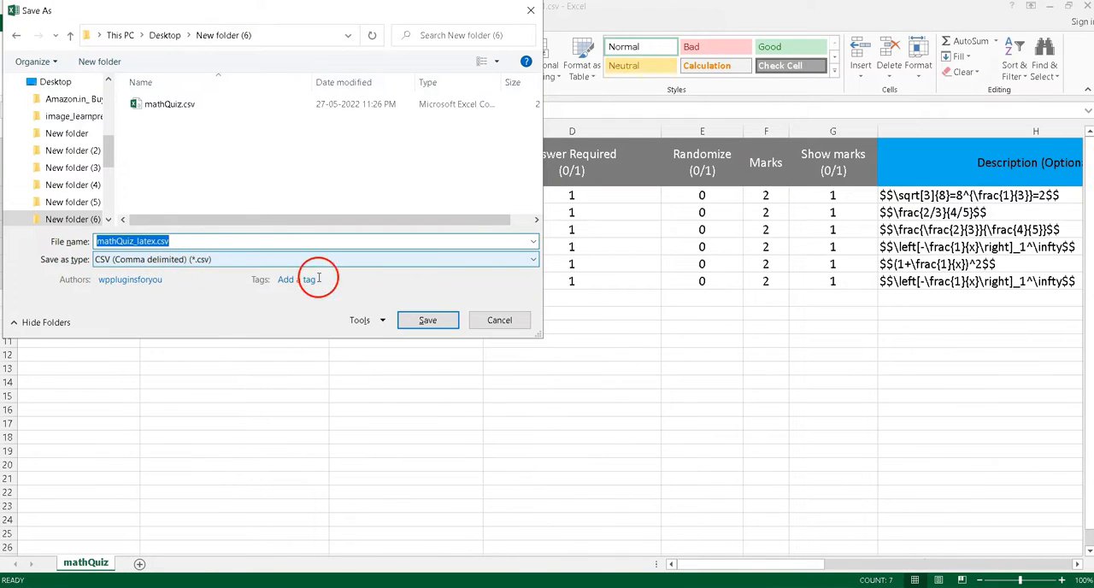
Step: Save the quiz sheet as mathQuiz_latex.csv in CSV (Comma delimited) format in New folder (6)
left_click(421, 320)
left_click(504, 340)
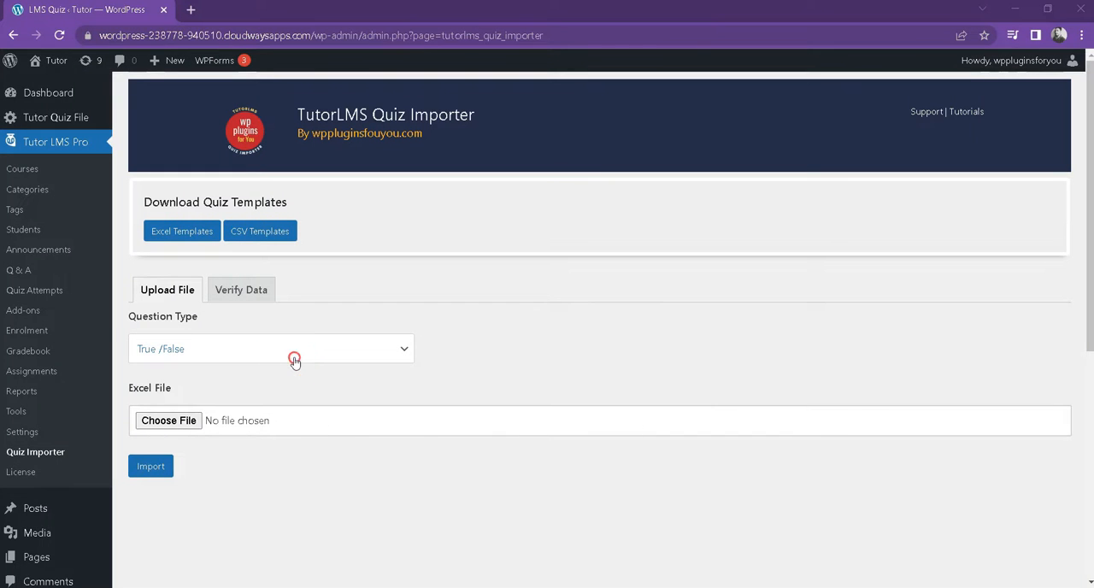
Step: In the browser's Quiz Importer, set the question type to Multiple Choice with 5 options
left_click(294, 360)
left_click(287, 430)
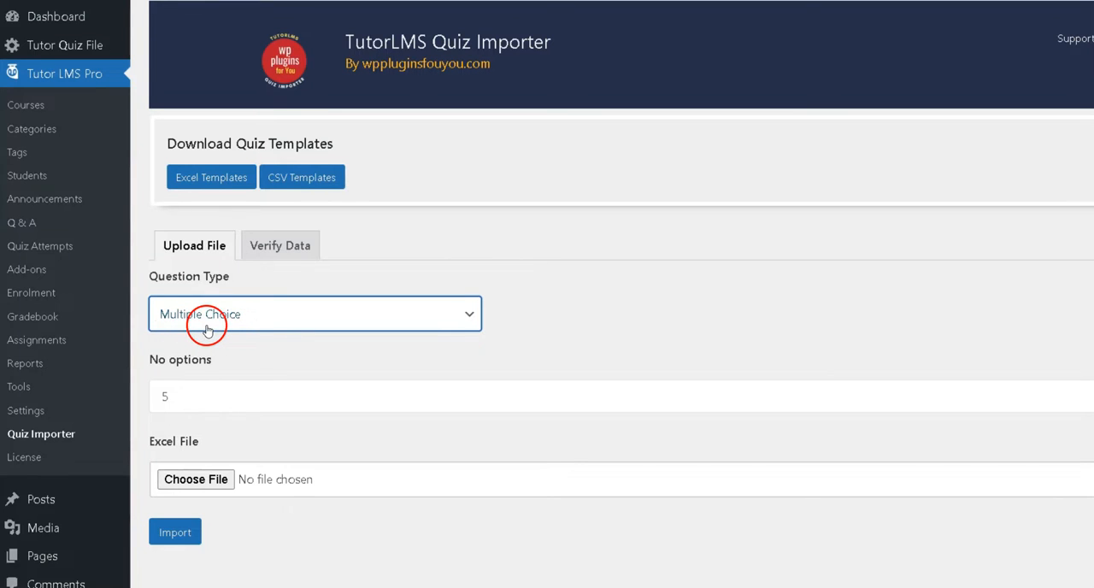
left_click(179, 397)
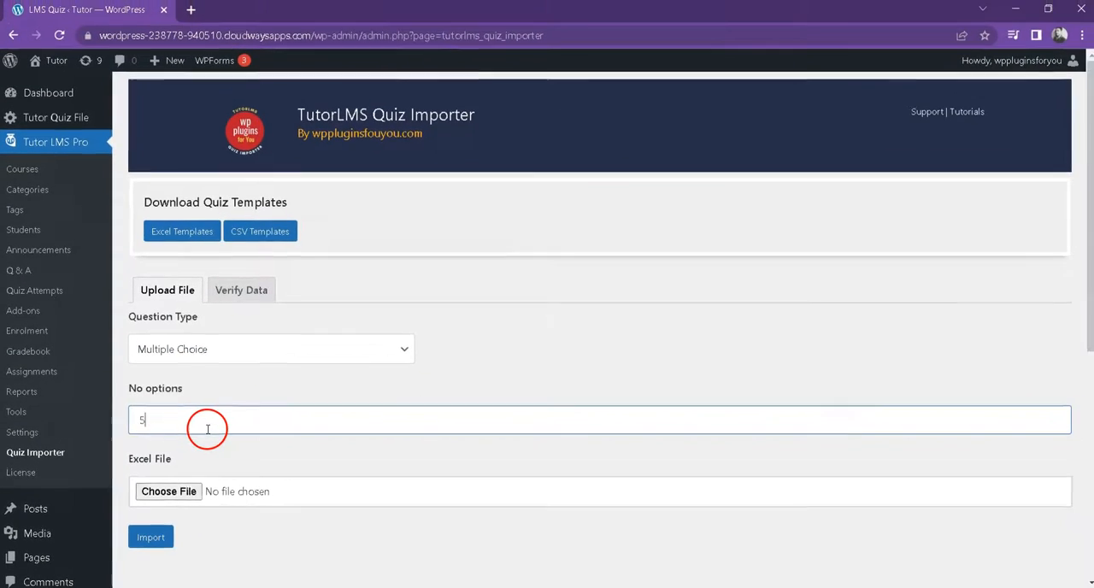
Step: Choose the saved CSV quiz file for upload and import its questions for verification
left_click(191, 482)
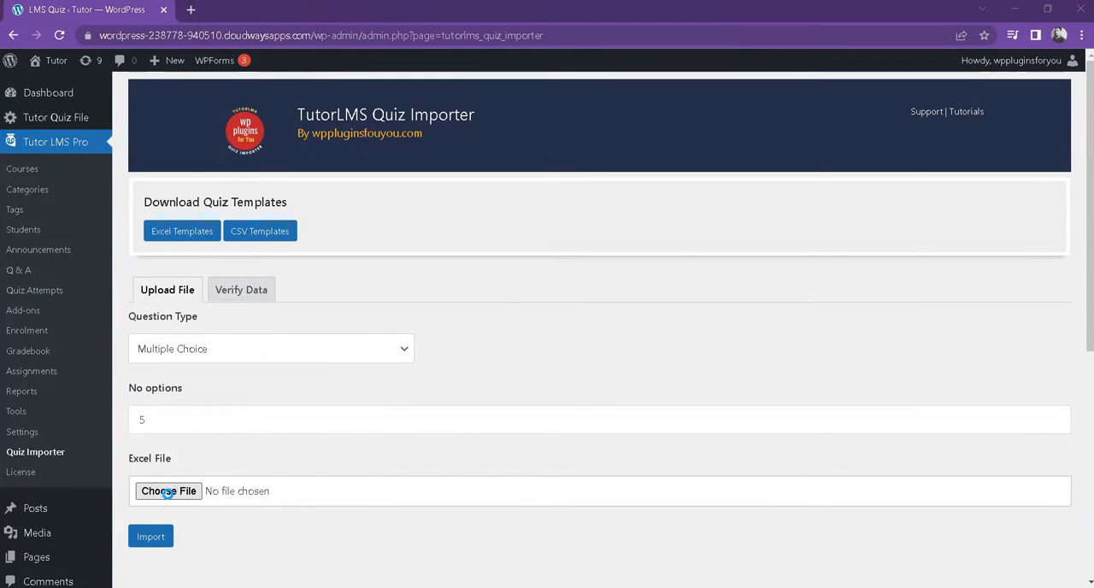
left_click(168, 493)
left_click(359, 249)
left_click(781, 450)
left_click(148, 538)
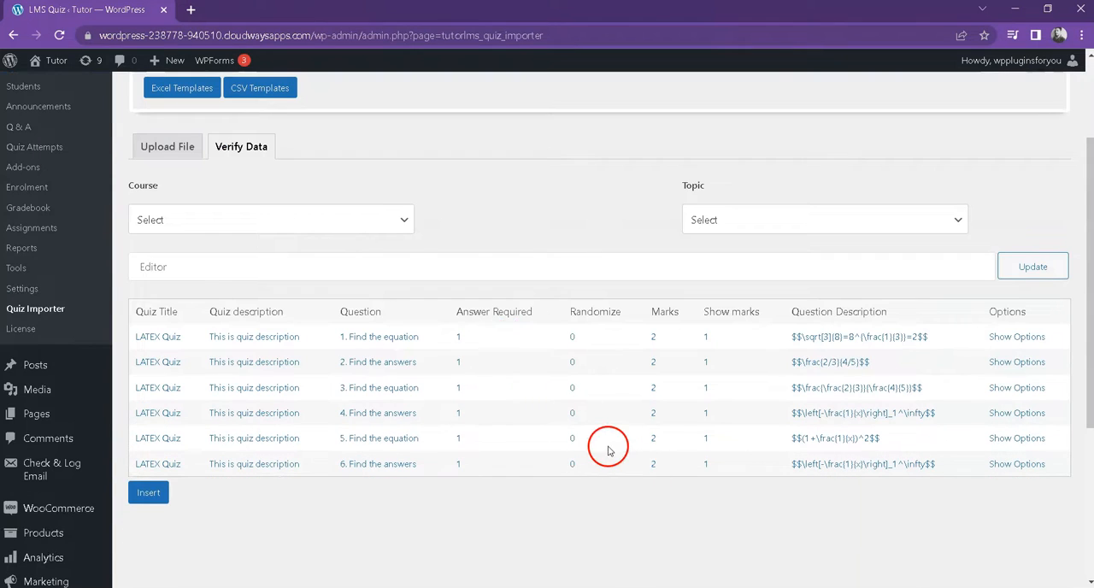
Step: Insert the imported quiz into the Mathematics course under the Number theory topic and check the result message
left_click(344, 224)
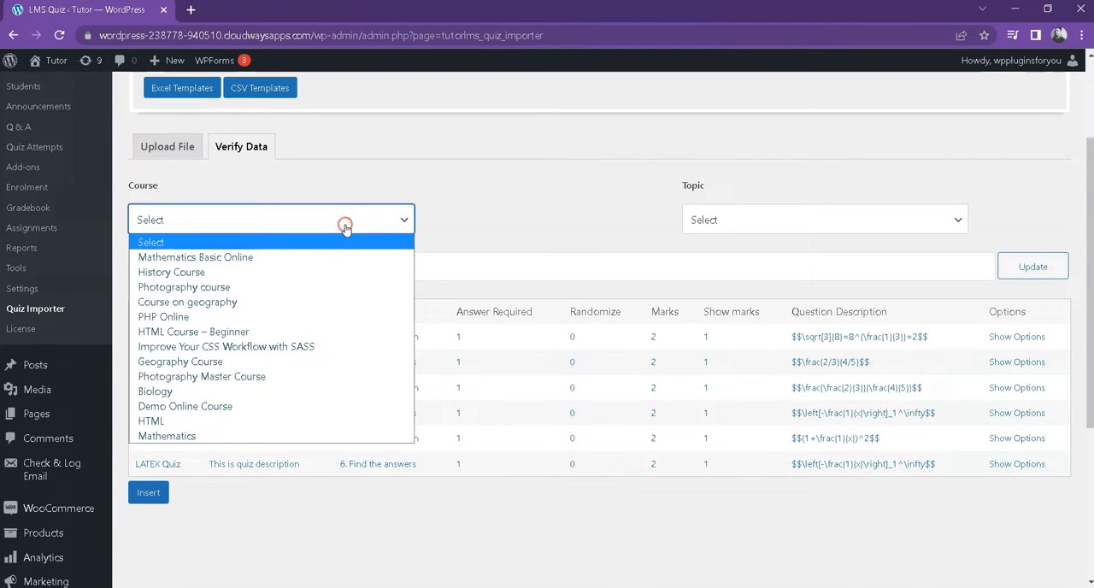
left_click(328, 436)
left_click(718, 224)
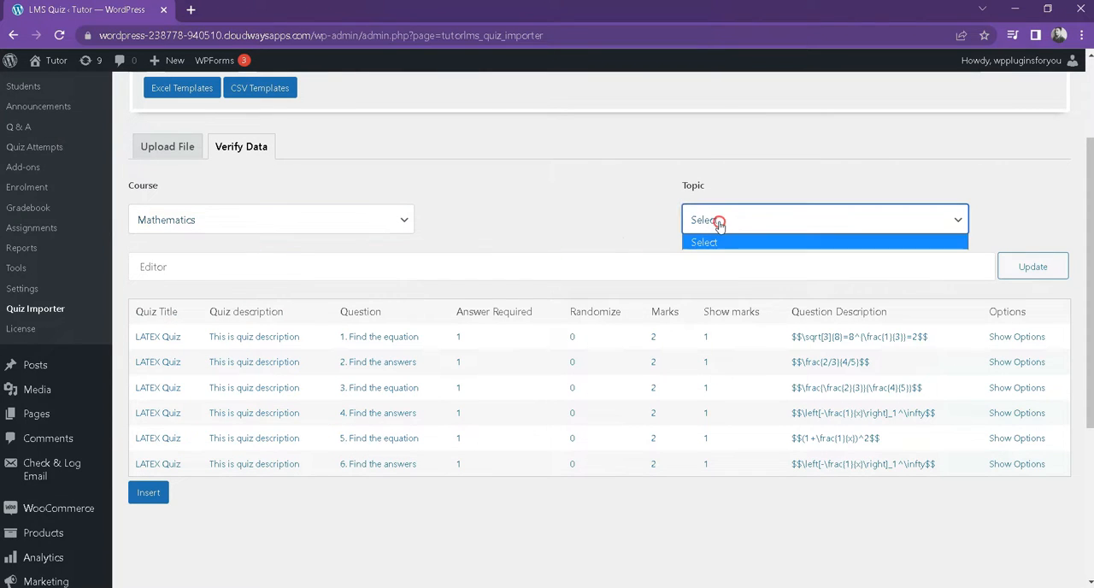
left_click(722, 261)
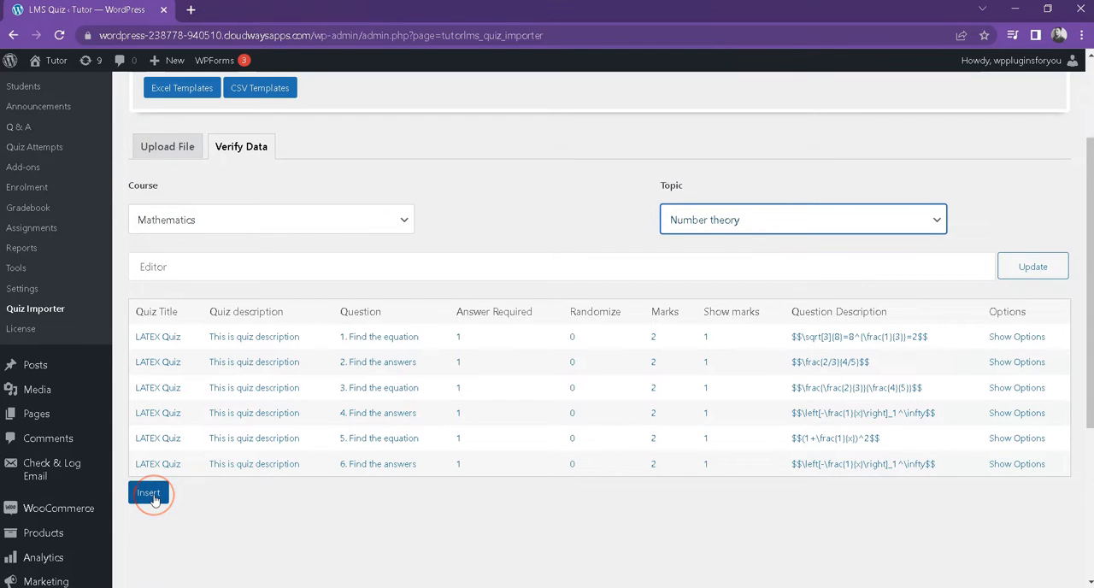
left_click(152, 495)
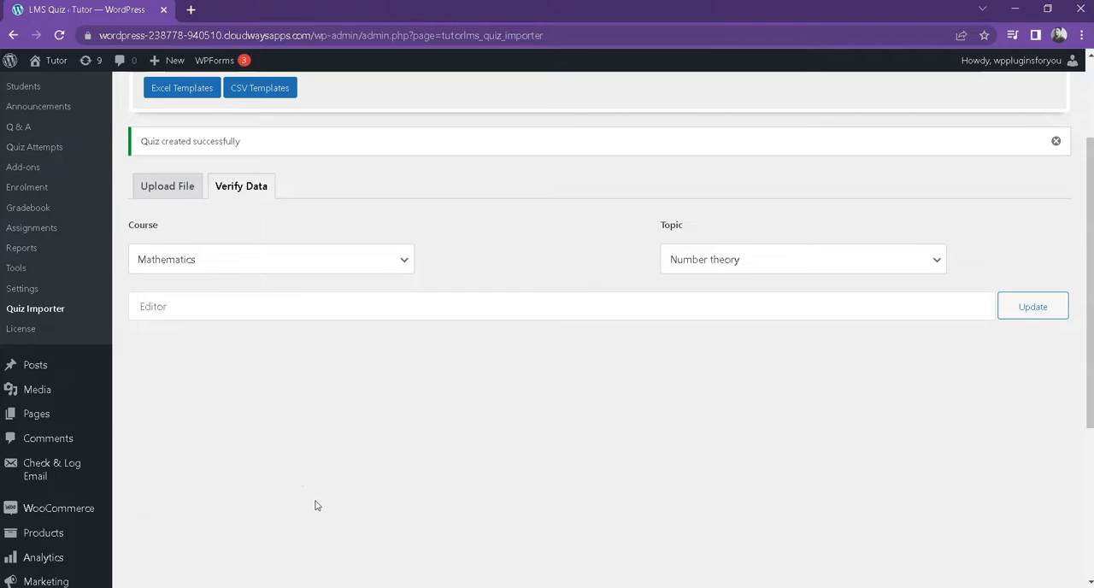
scroll(316, 505, "up", 2)
triple_click(272, 286)
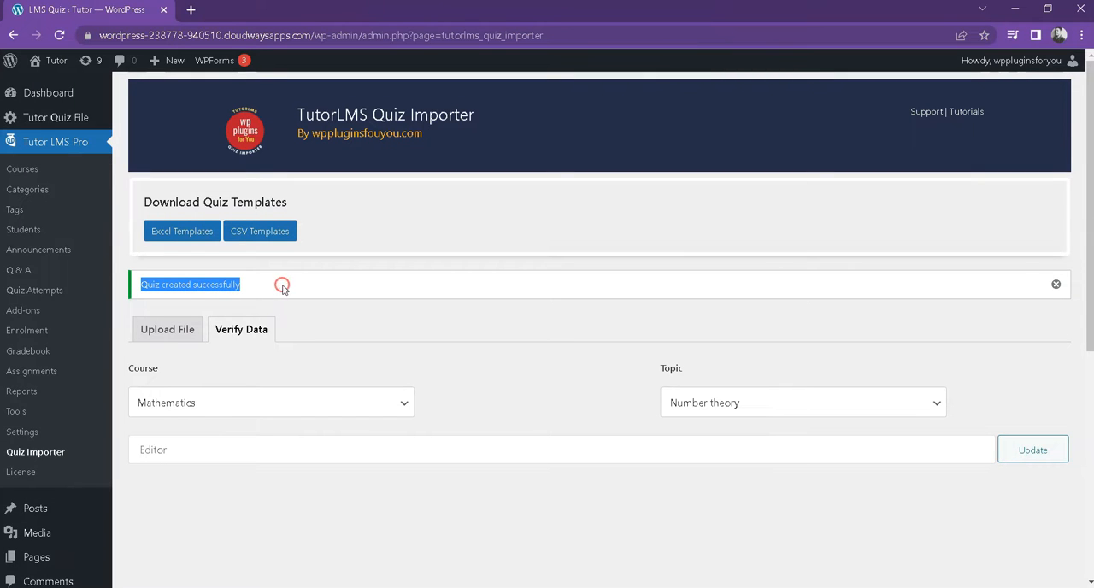
left_click(169, 302)
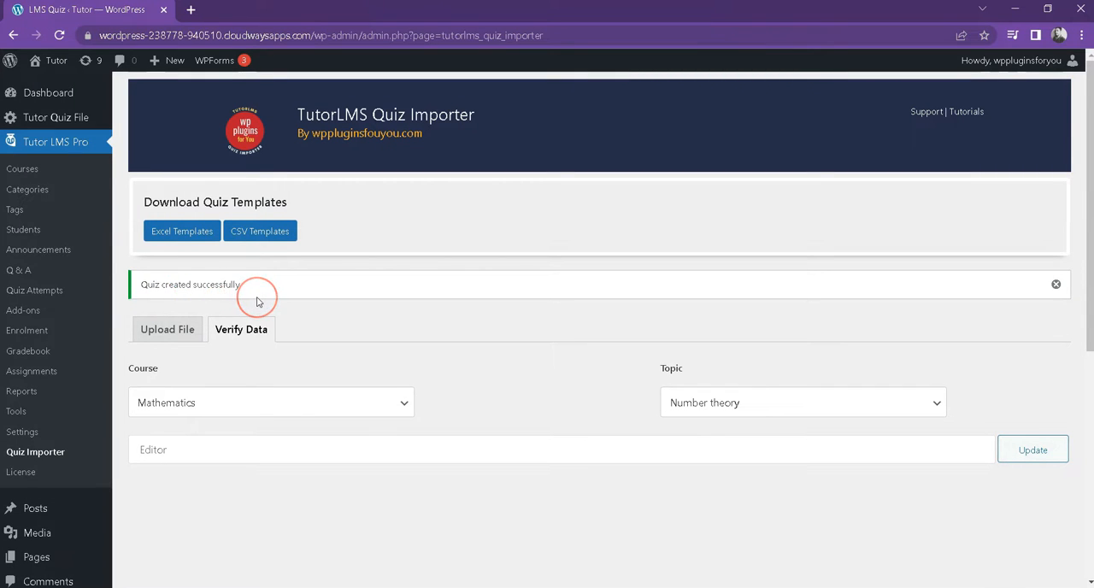
Step: Open the Mathematics course from the course list in a new tab and go to its LATEX Quiz
left_click(31, 171)
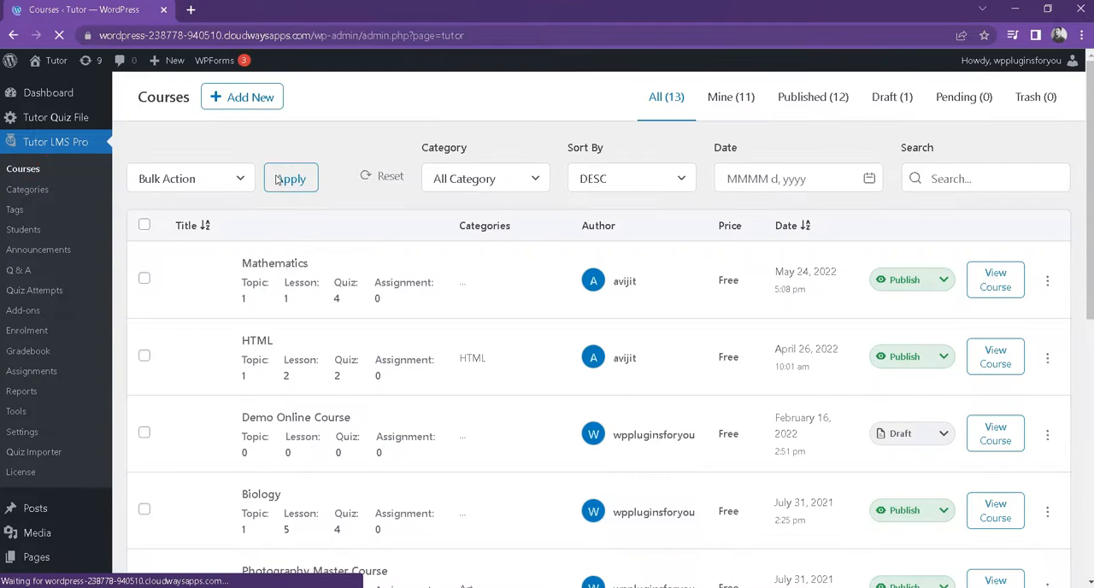
right_click(1004, 294)
left_click(942, 296)
left_click(227, 13)
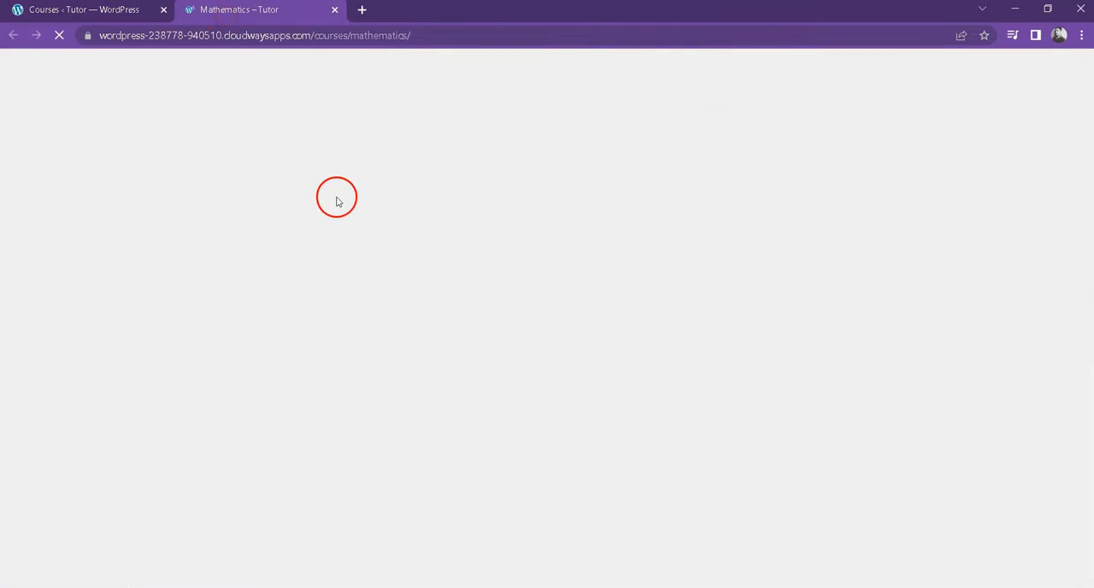
scroll(425, 254, "down", 1)
left_click(750, 334)
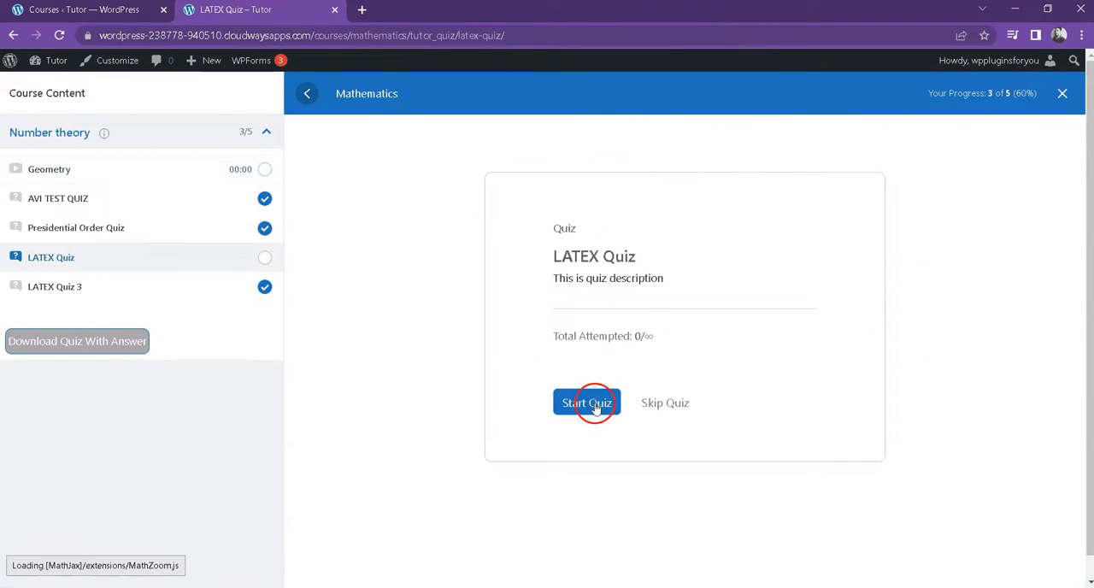
Step: Start the LATEX Quiz and submit the first question with the answers 6/7 and 2/3 selected
left_click(590, 404)
scroll(769, 341, "down", 2)
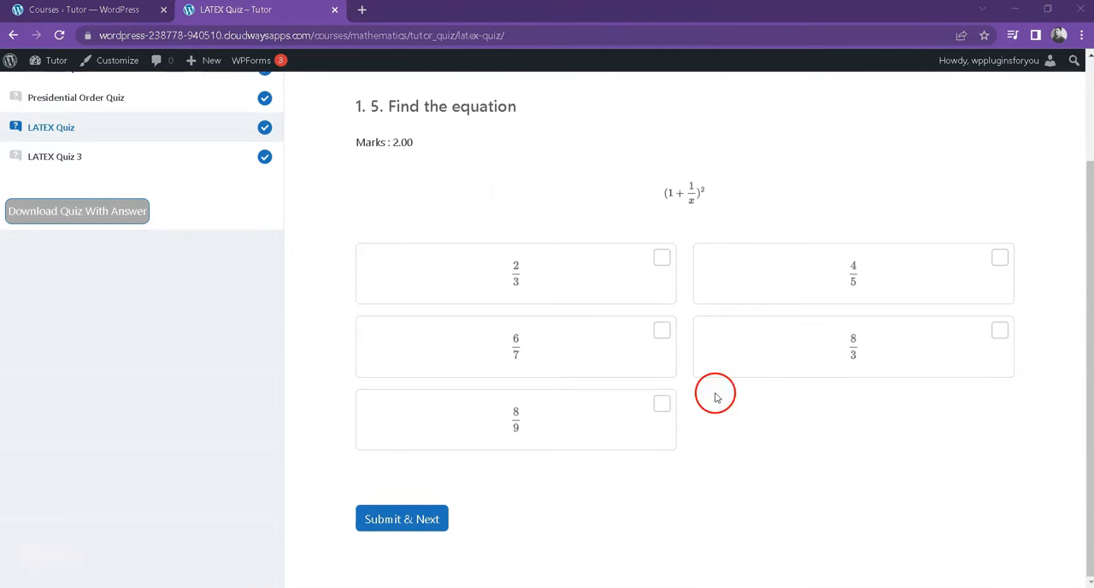
left_click(663, 332)
left_click(660, 259)
left_click(435, 517)
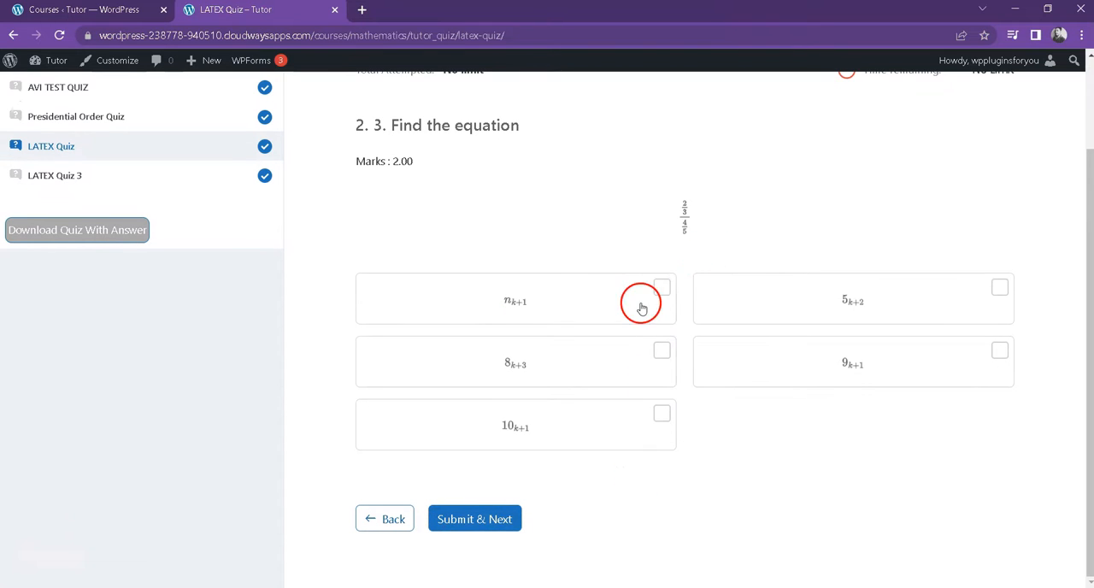
Step: Answer the second question with the options n_{k+1} and 8_{k+3} and submit it
left_click(663, 288)
left_click(663, 353)
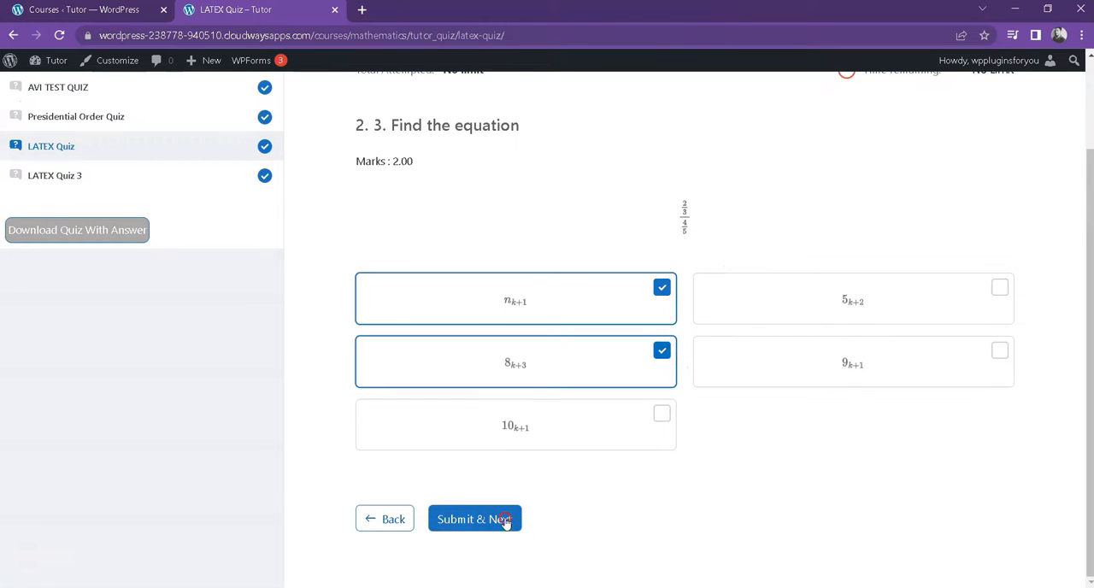
left_click(499, 517)
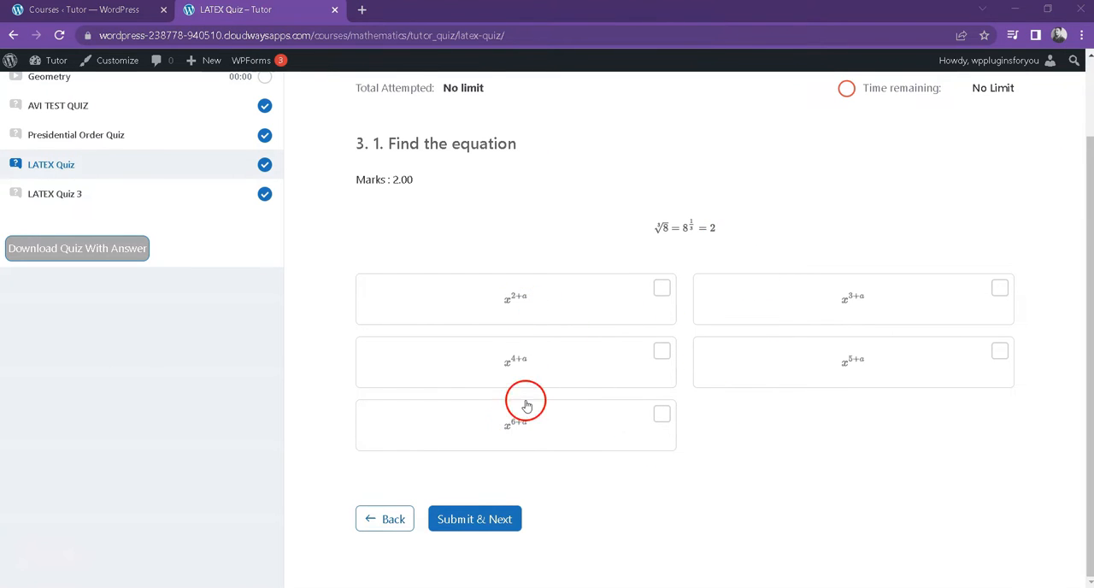
Step: Set the MathJax math renderer to SVG for the third question's equation
right_click(660, 227)
mouse_move(707, 259)
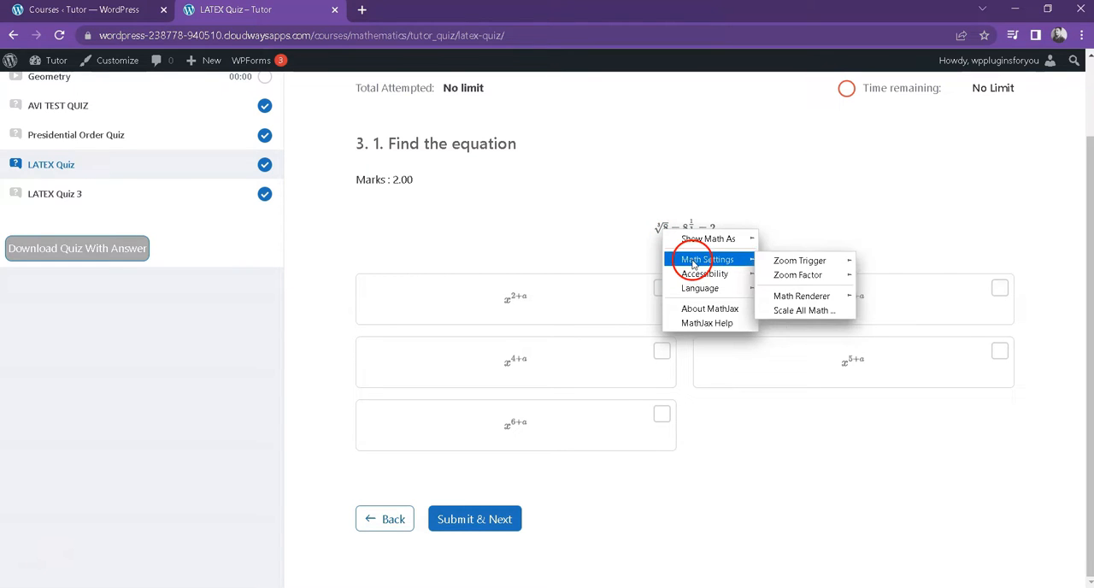
mouse_move(803, 296)
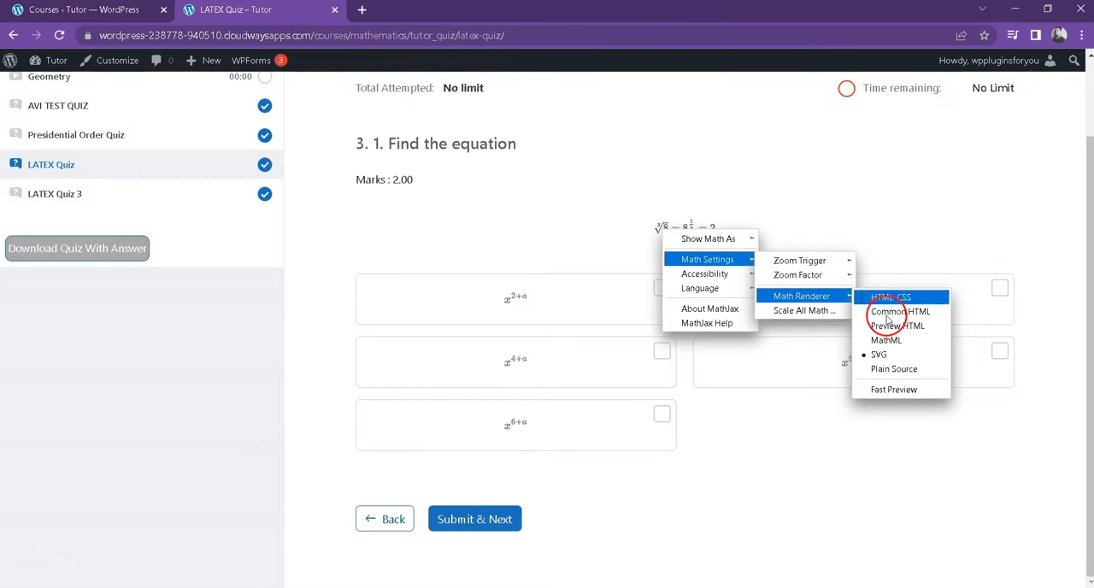
left_click(880, 355)
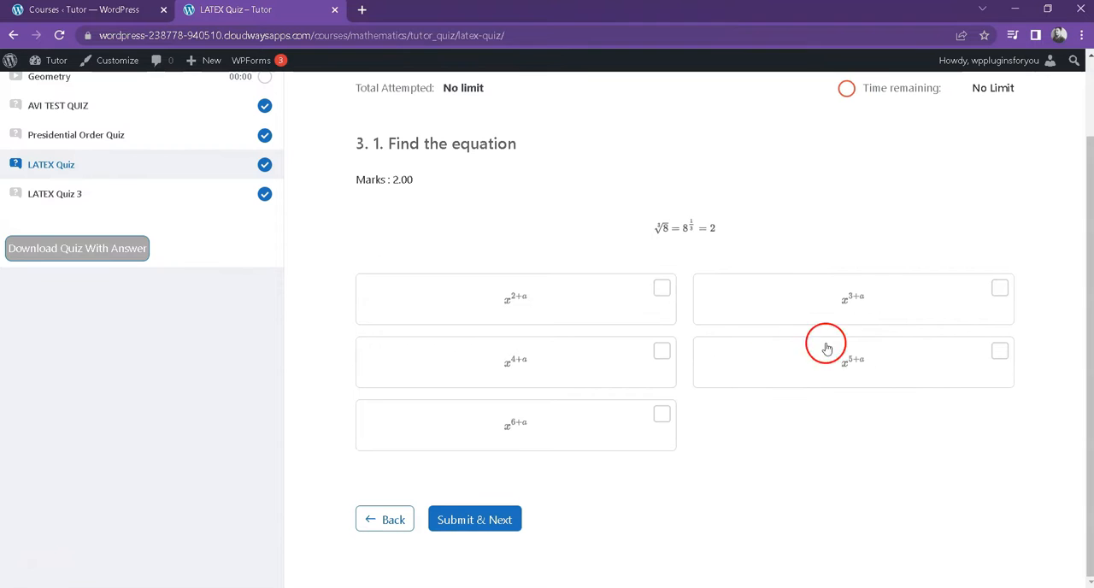
right_click(716, 251)
mouse_move(713, 258)
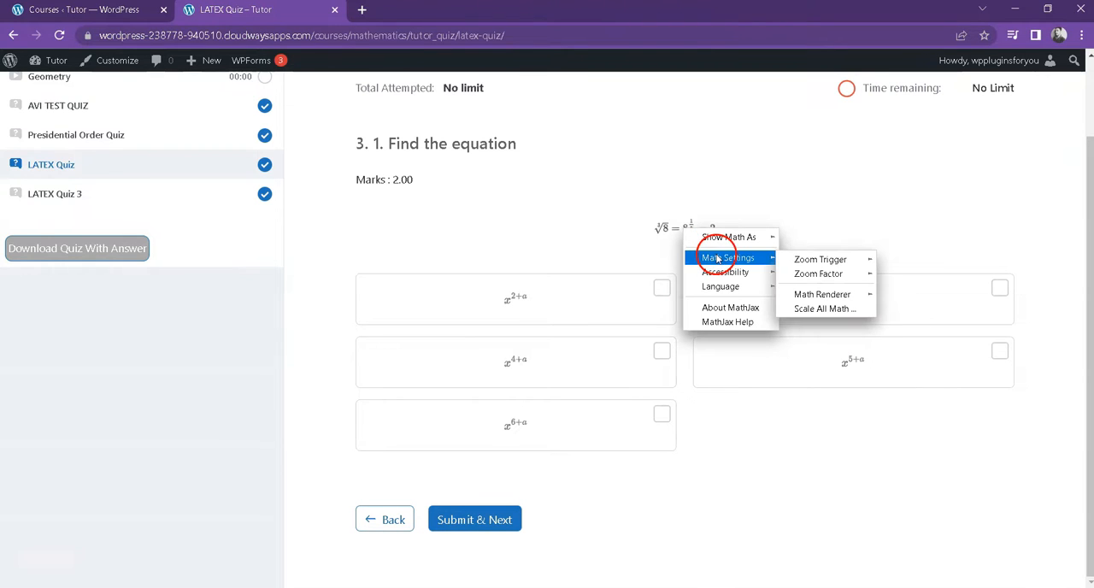
mouse_move(830, 296)
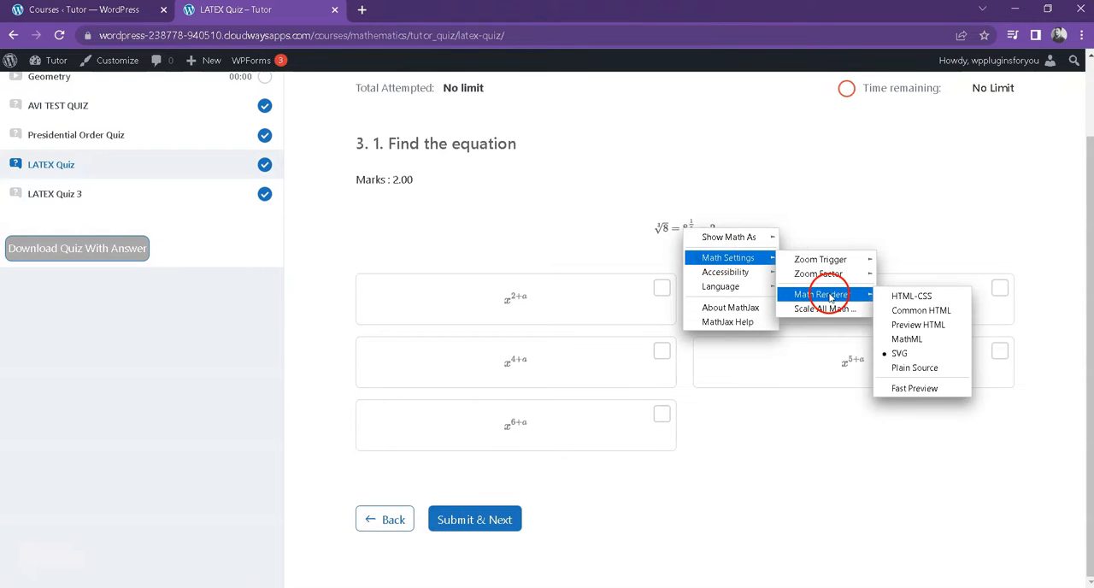
left_click(902, 354)
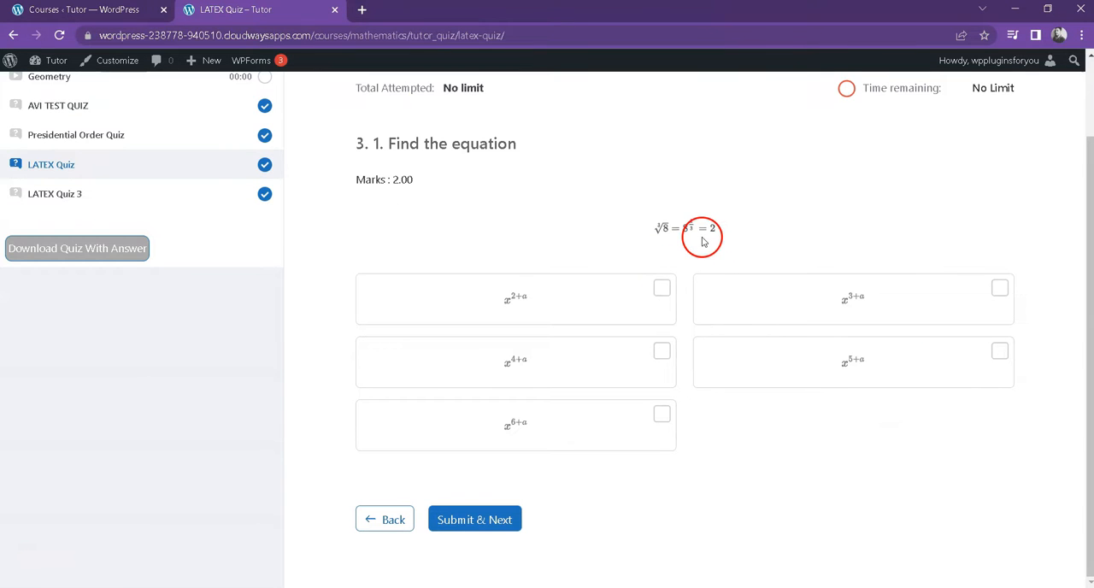
Step: Set the MathJax zoom factor for the third question's equation to 400%
right_click(700, 236)
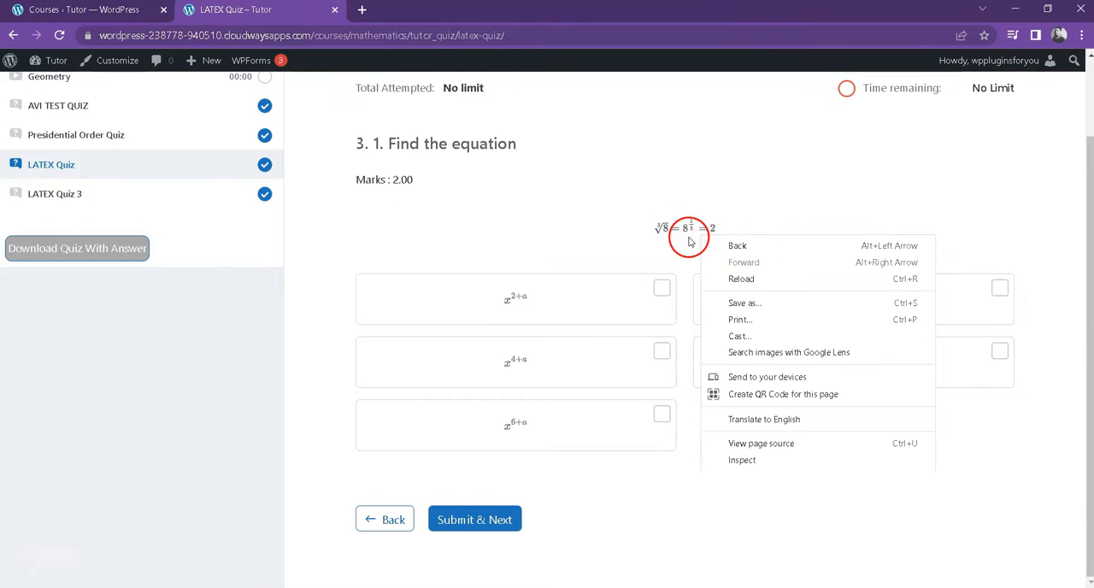
right_click(689, 237)
left_click(716, 256)
left_click(814, 271)
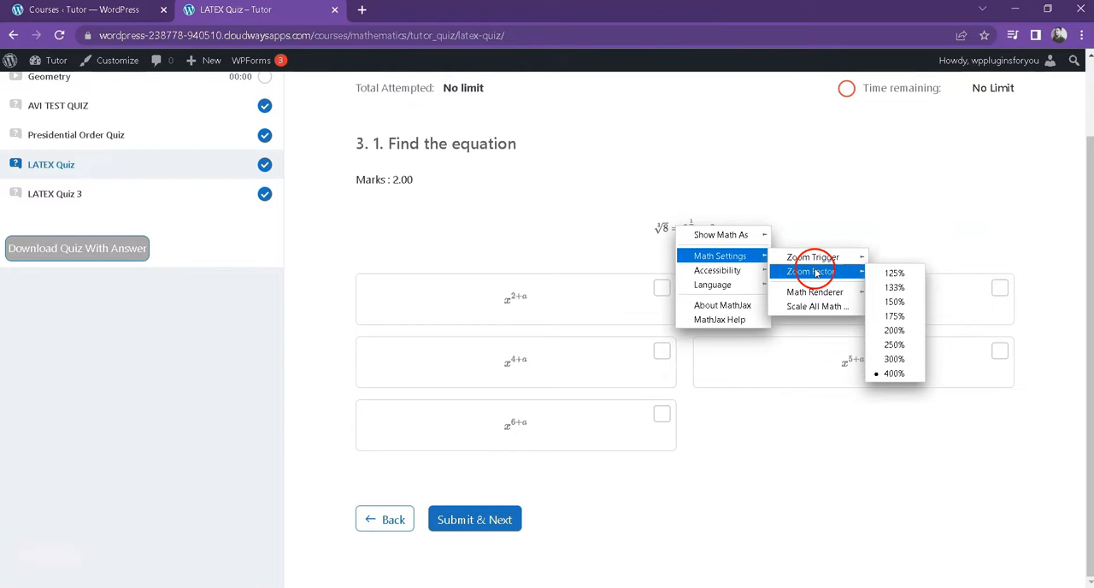
left_click(896, 374)
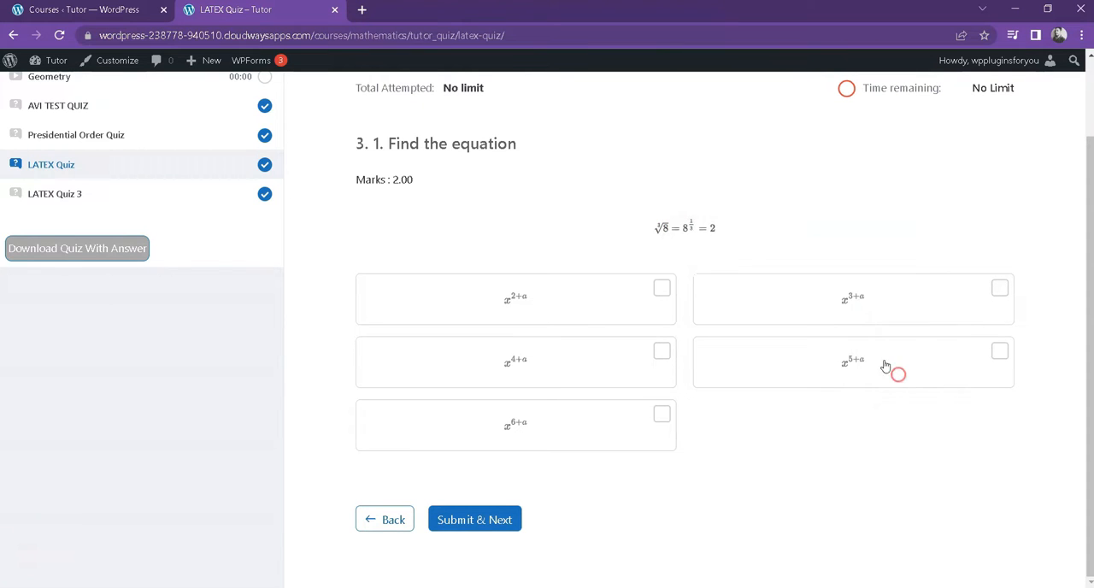
Step: Set the MathJax zoom trigger so that equations enlarge on a single click
right_click(677, 229)
mouse_move(693, 240)
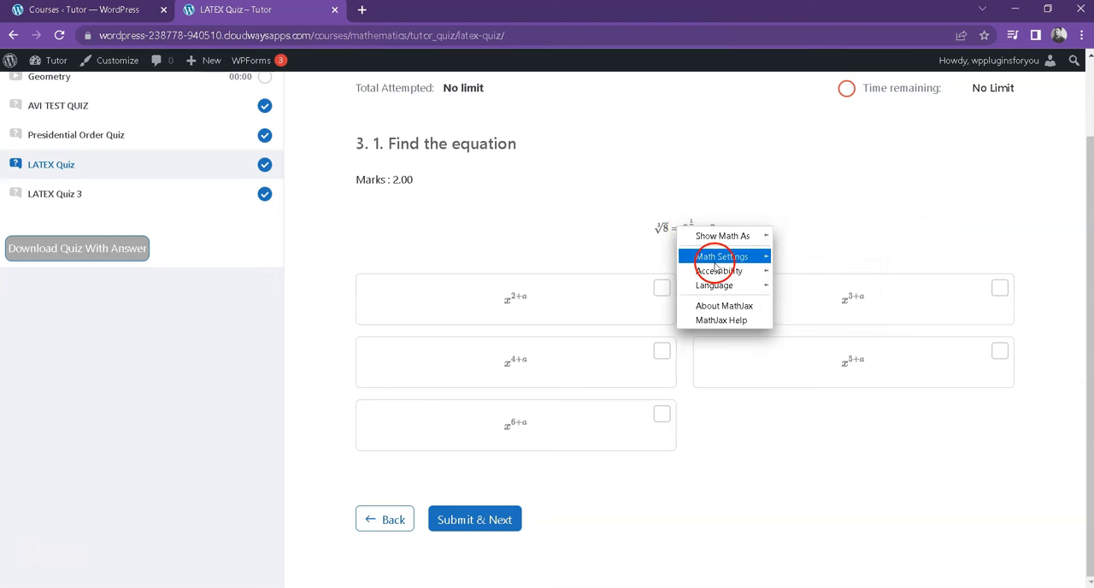
mouse_move(718, 259)
mouse_move(815, 259)
left_click(908, 273)
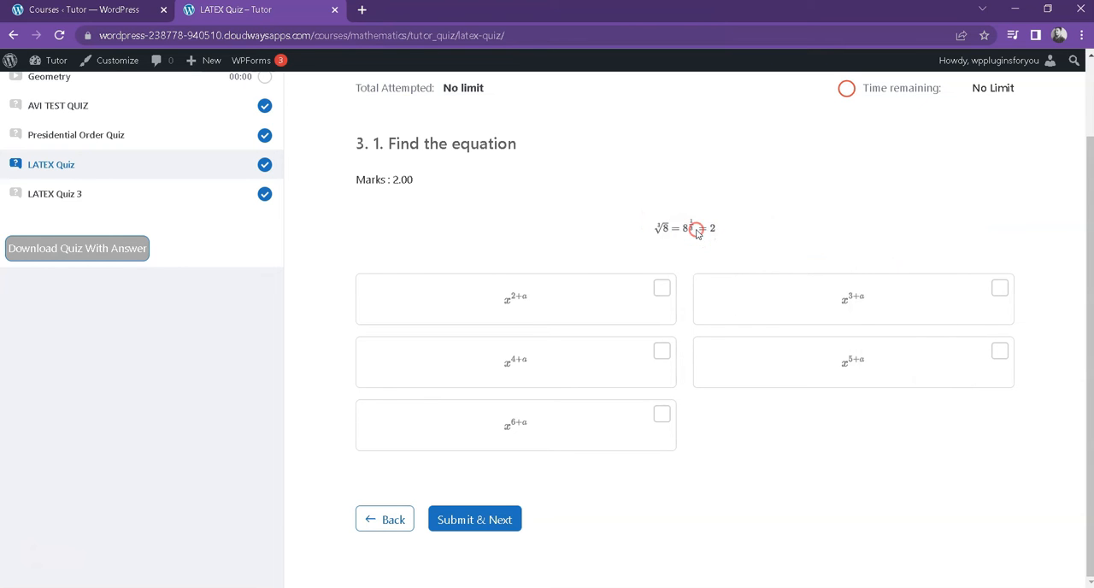
Step: Try the zoom on the third question's answer options and its cube-root equation to inspect the enlarged formulas
left_click(695, 228)
left_click(559, 306)
left_click(558, 306)
left_click(879, 300)
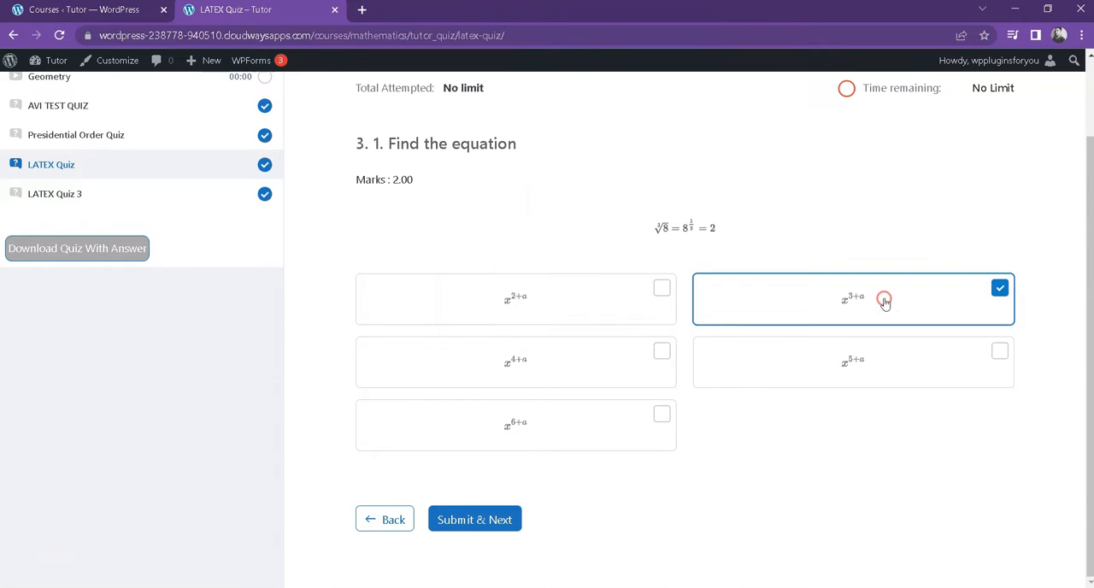
left_click(844, 301)
left_click(520, 376)
left_click(519, 368)
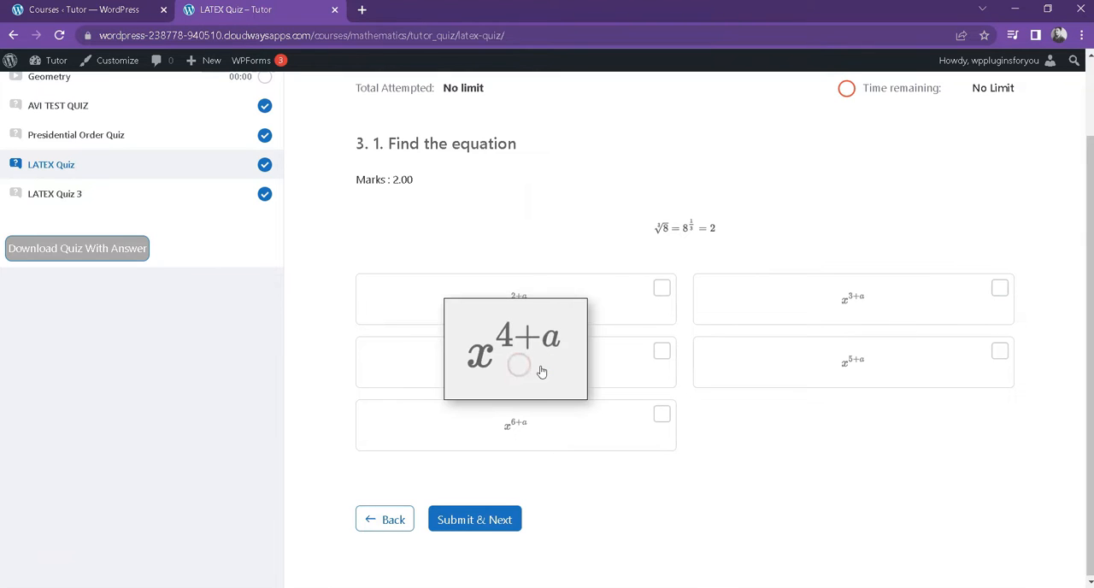
left_click(683, 229)
left_click(727, 233)
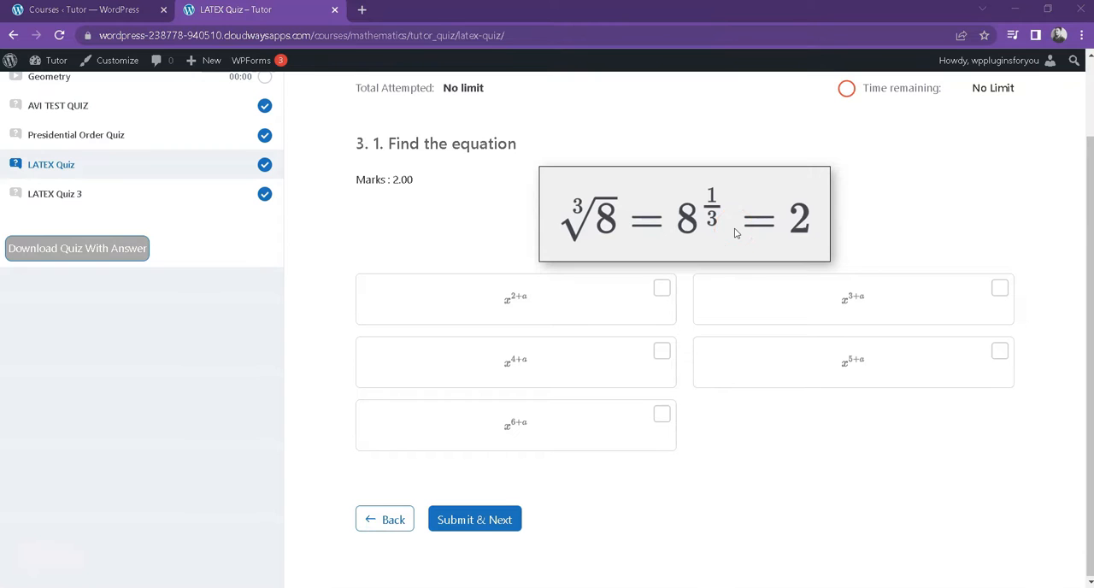